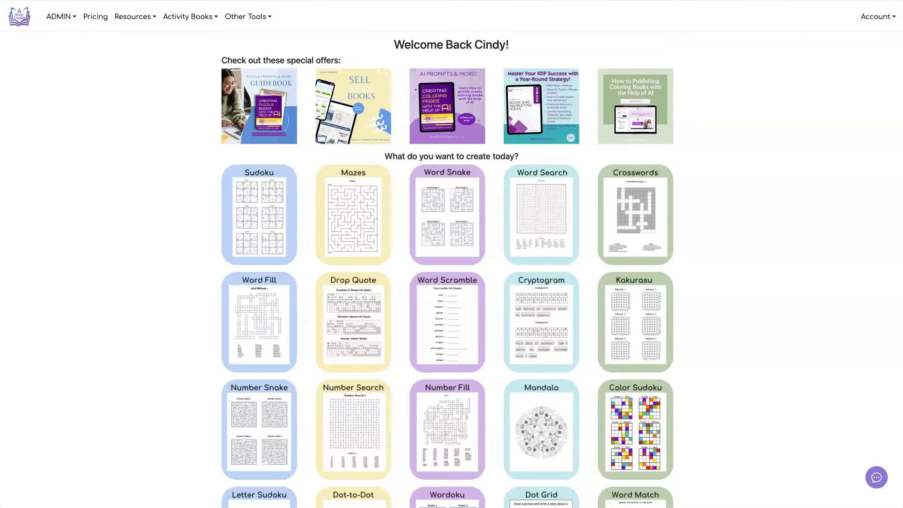
- Open the maze puzzle creation tool
left_click(203, 19)
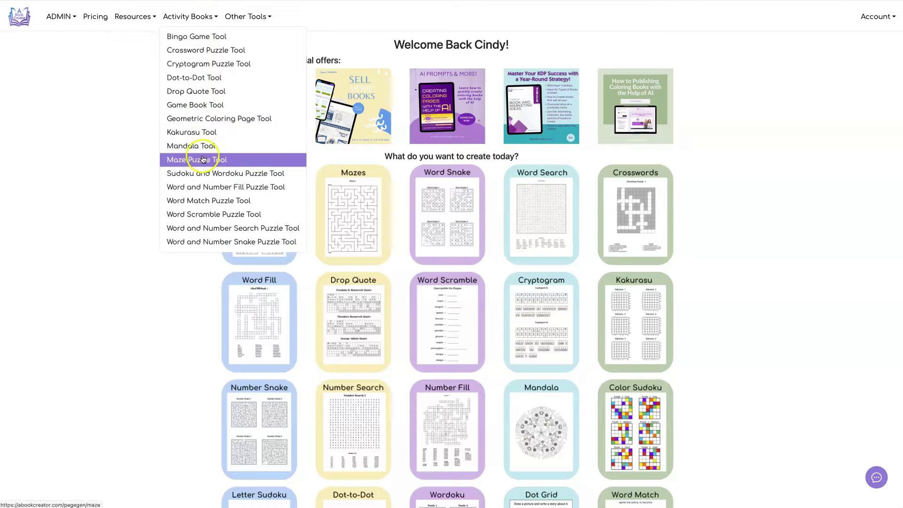
left_click(188, 160)
left_click(109, 117)
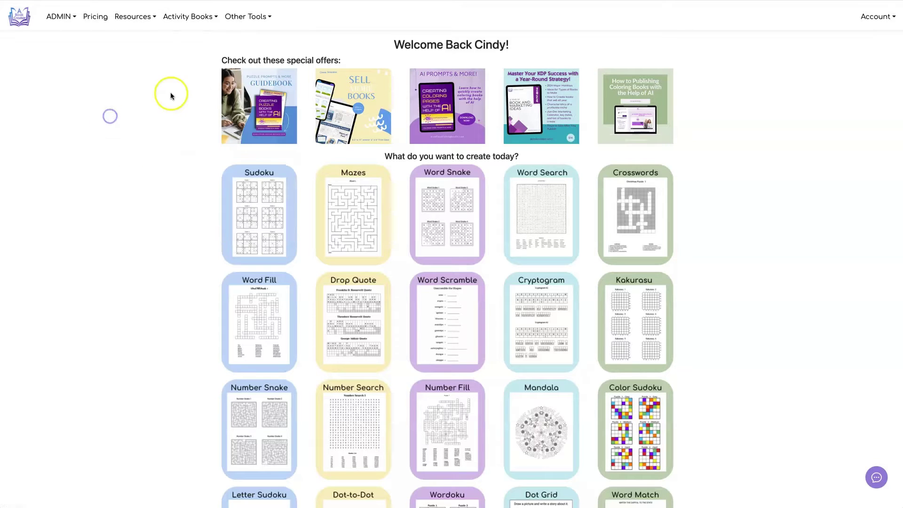
left_click(361, 207)
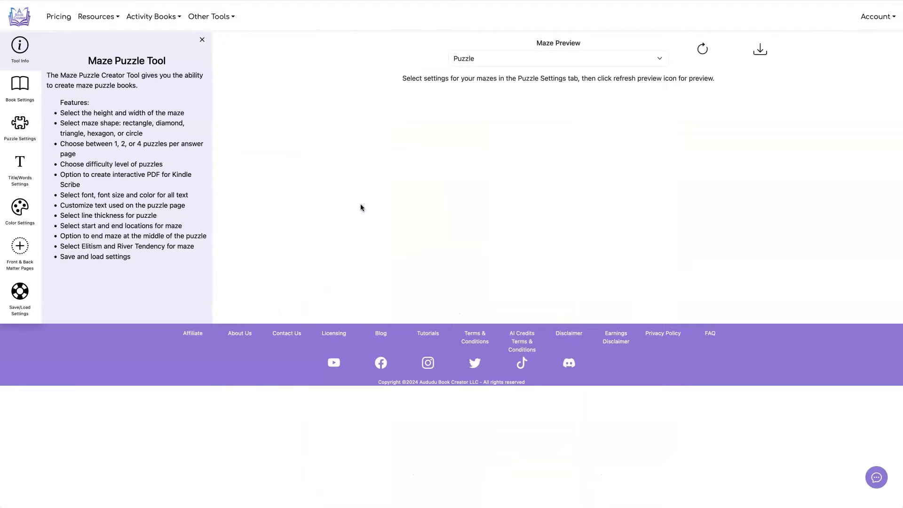
- Open the book settings and examine the standard trim sizes, custom trim size fields and Kindle Scribe options
left_click(18, 87)
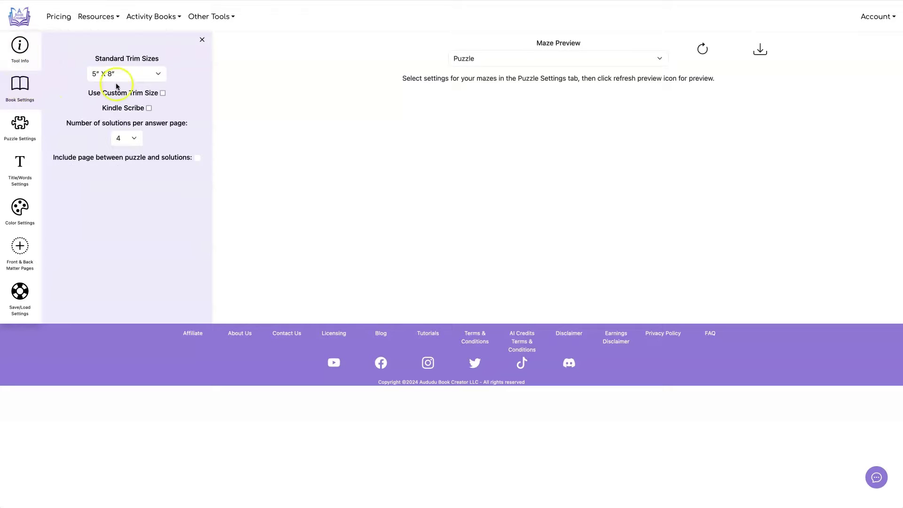
left_click(151, 74)
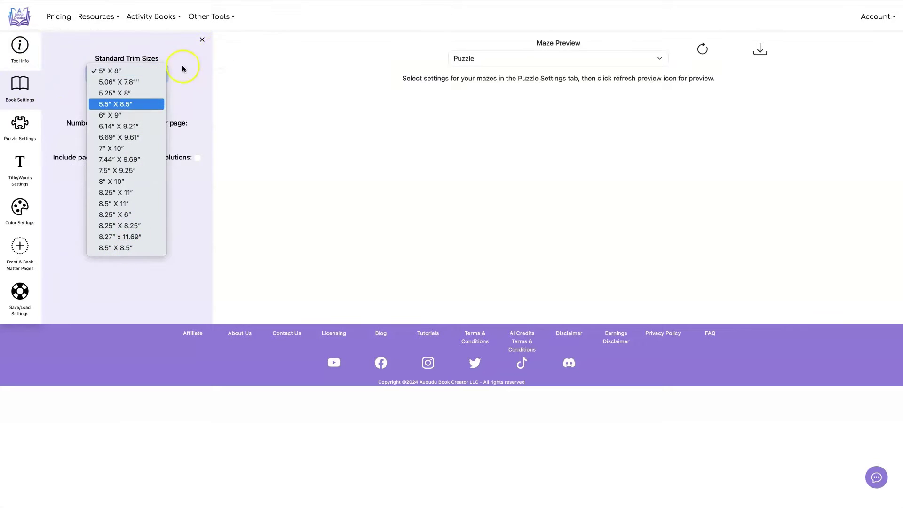
left_click(180, 68)
left_click(163, 93)
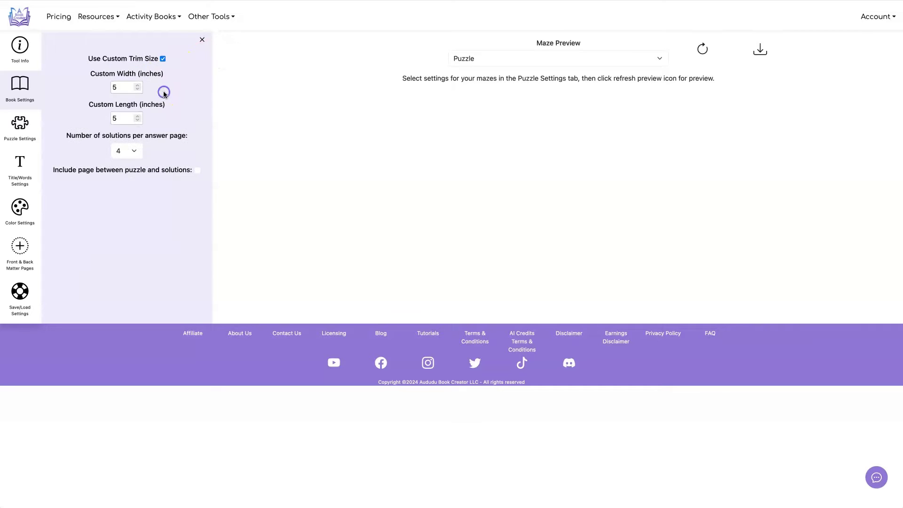
left_click(164, 59)
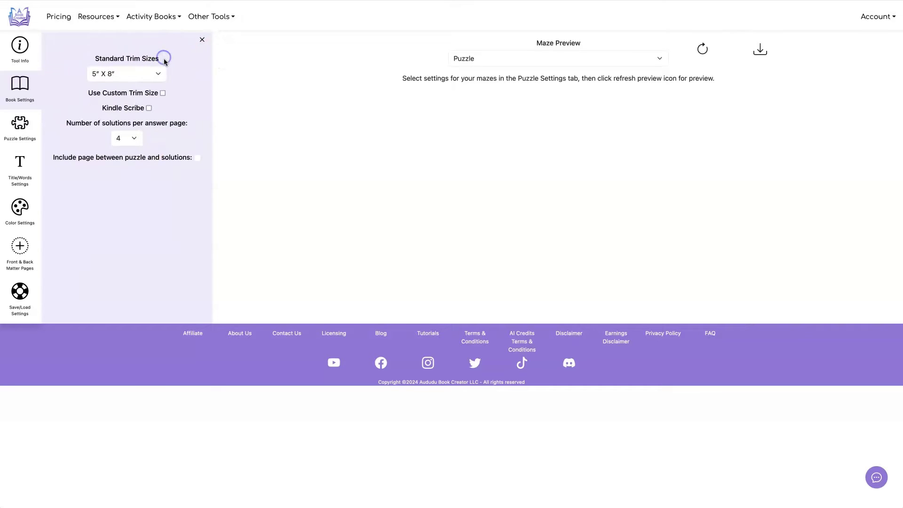
left_click(149, 108)
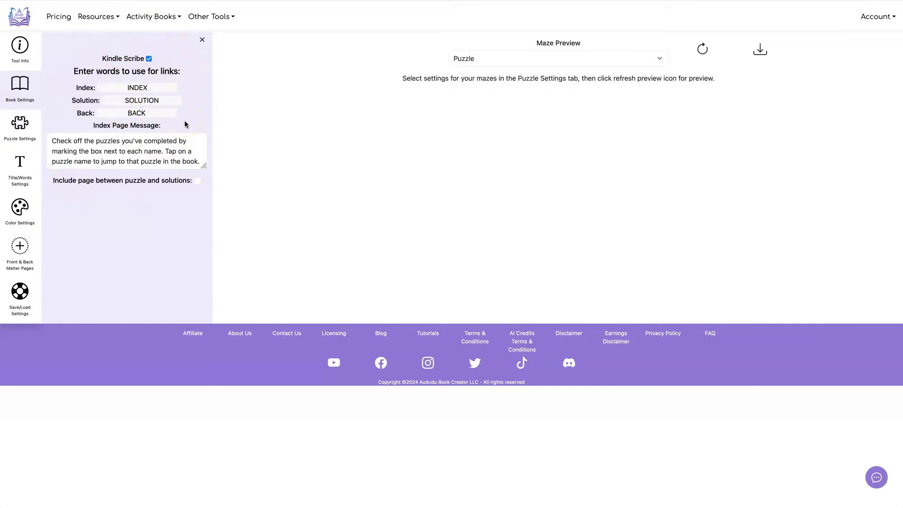
left_click(149, 58)
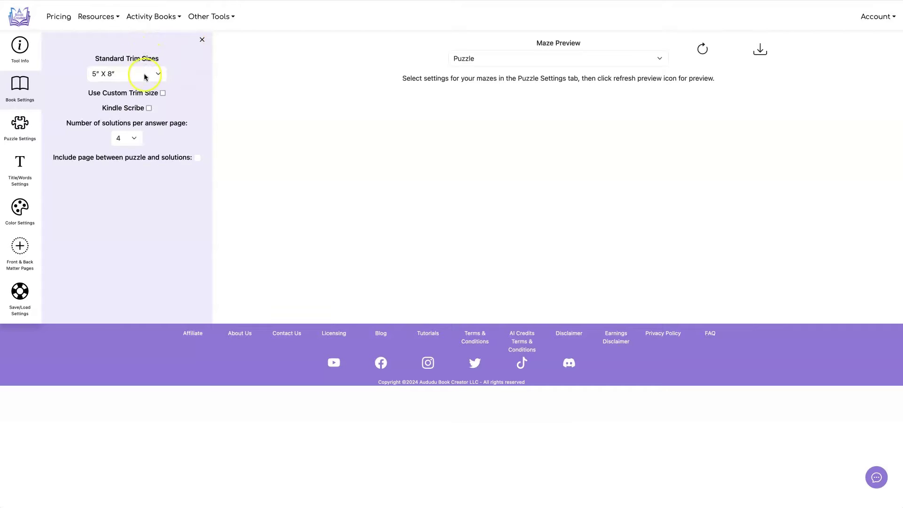
- Set the book's standard trim size to 8.5" X 11"
left_click(142, 75)
left_click(140, 208)
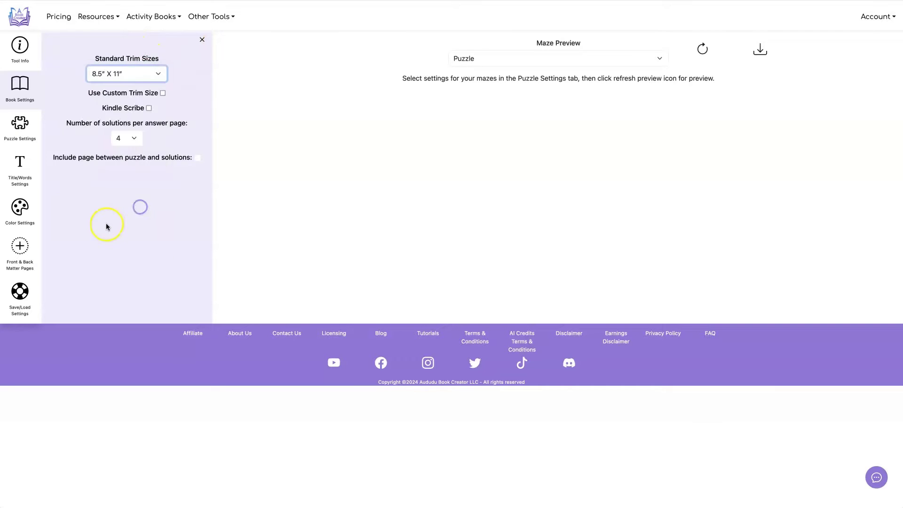
- Set the number of mazes to 100 in the puzzle settings
left_click(21, 131)
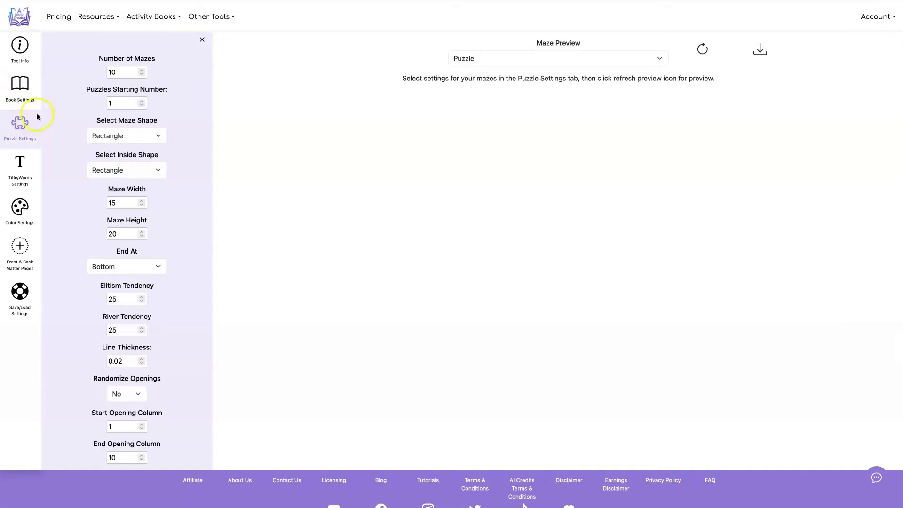
left_click(120, 71)
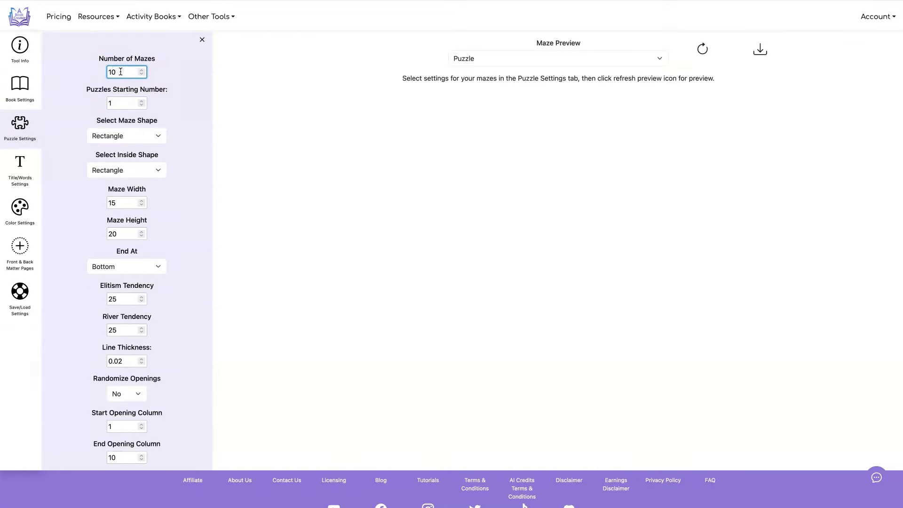
left_click(196, 69)
- Examine the puzzles' starting number and the available options for the maze shape and inside shape
left_click_drag(86, 89, 186, 89)
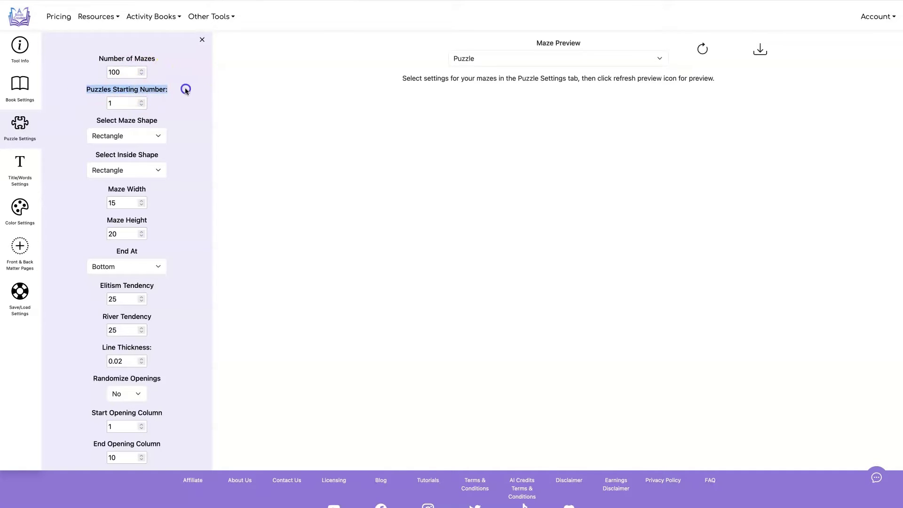
left_click(185, 91)
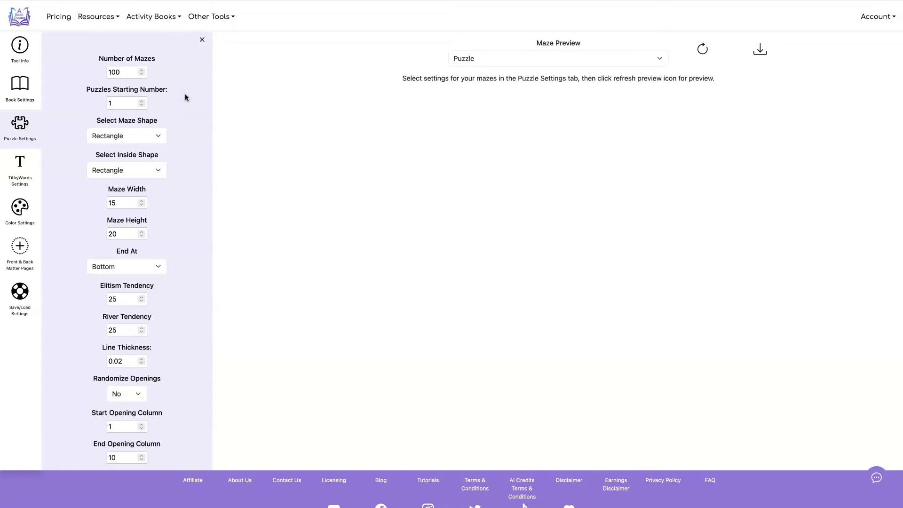
left_click(128, 104)
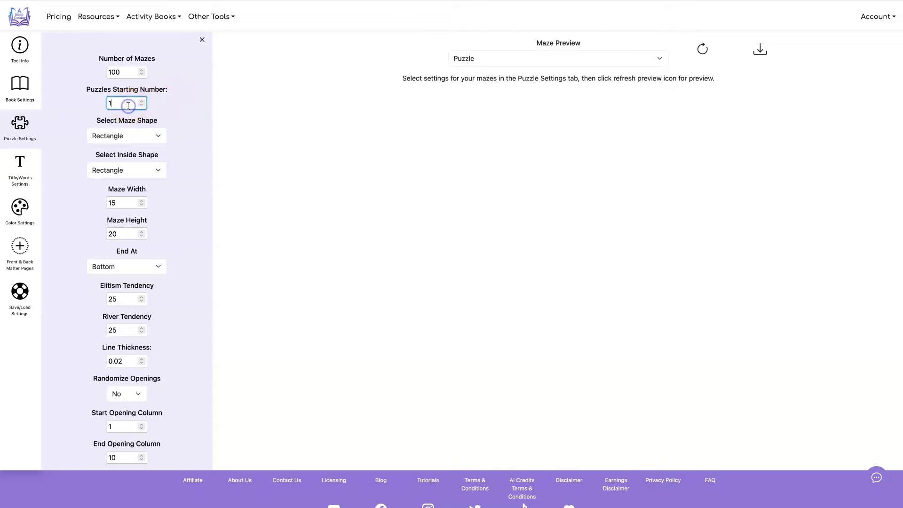
left_click(242, 89)
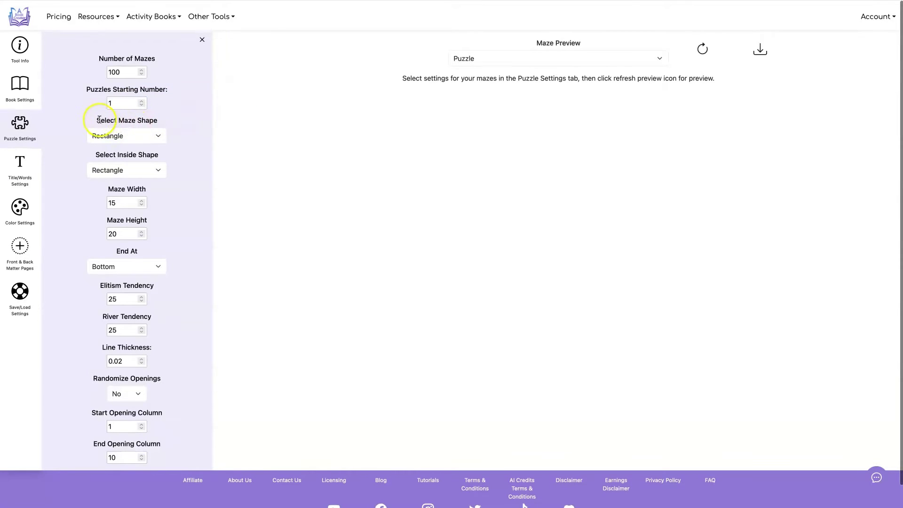
left_click_drag(95, 120, 157, 121)
left_click(192, 119)
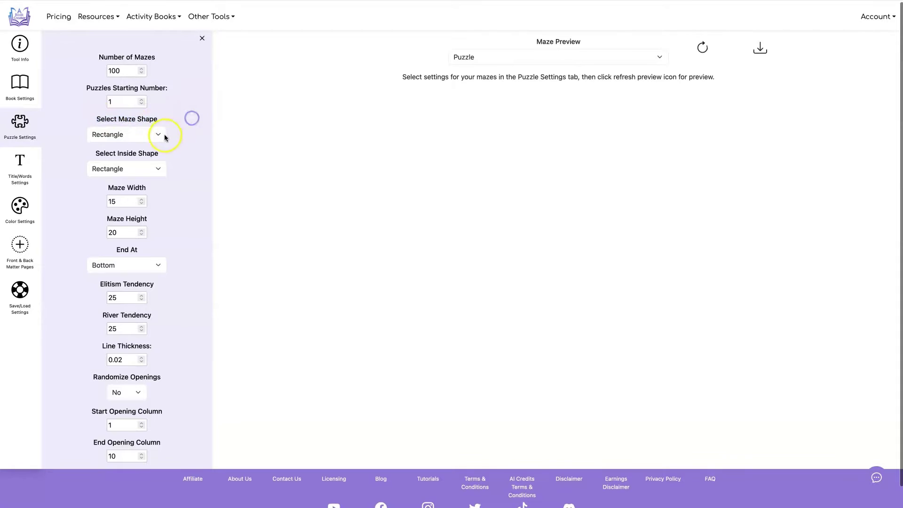
left_click(151, 136)
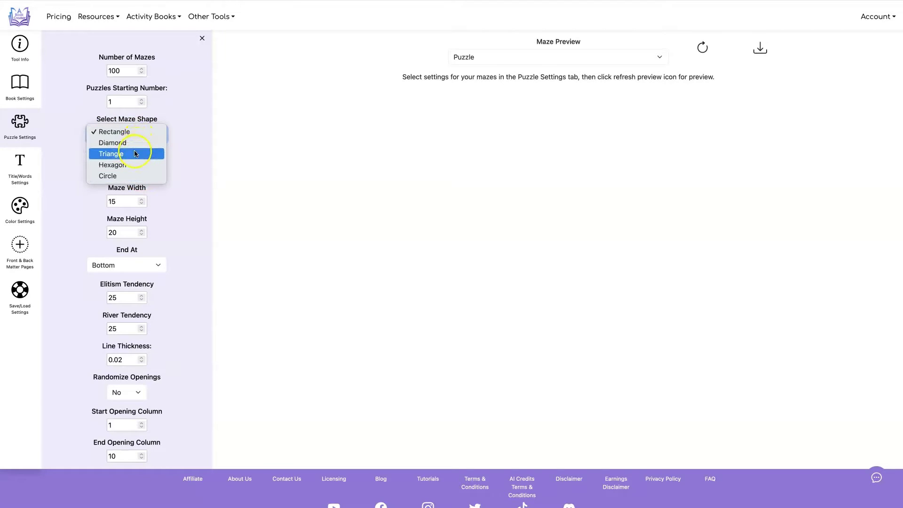
left_click(133, 177)
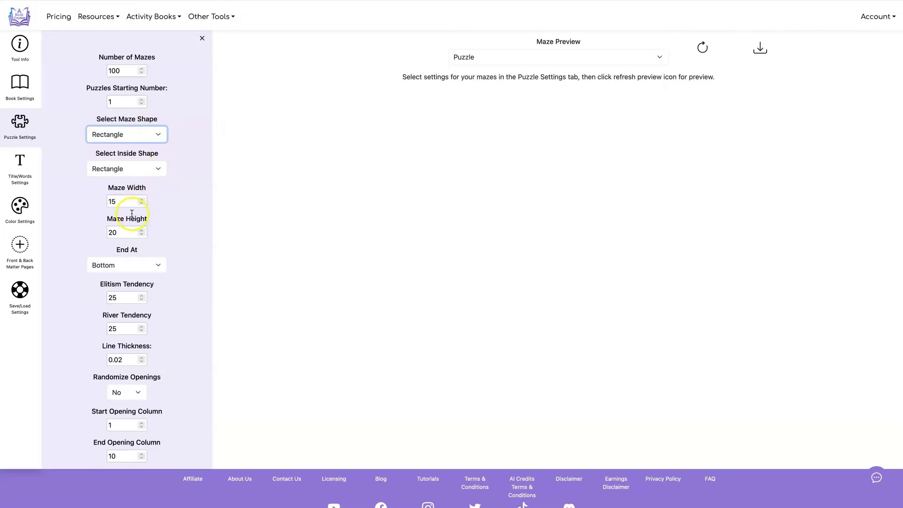
left_click_drag(95, 151, 154, 152)
left_click(168, 153)
left_click(159, 168)
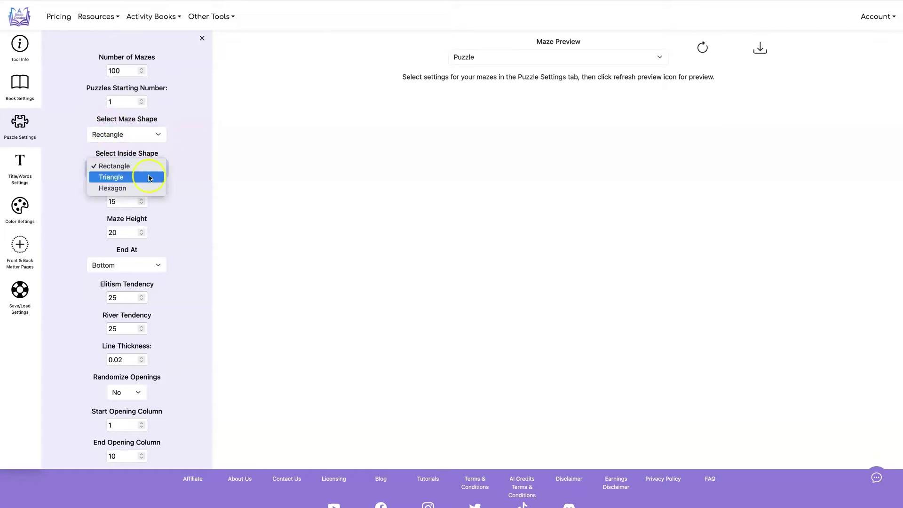
left_click(190, 148)
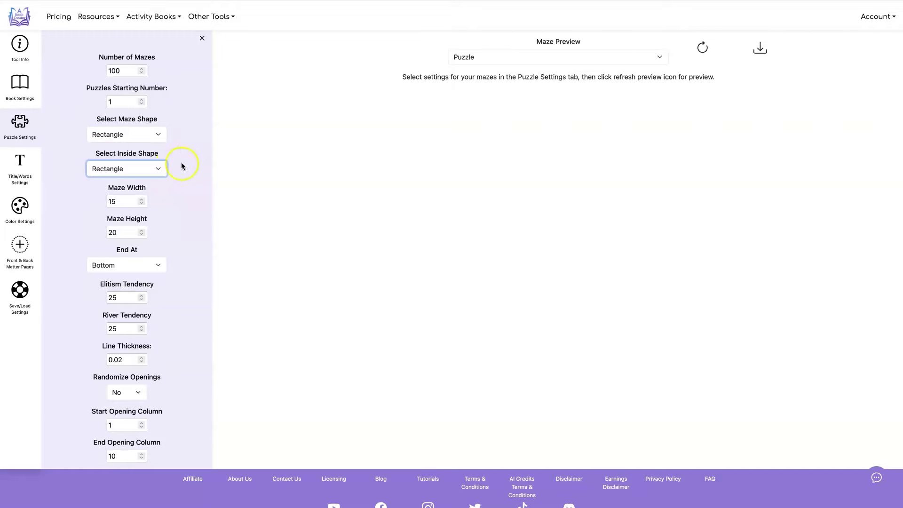
- Examine the maze width and height, end location, elitism and river tendency, and line thickness settings
left_click_drag(108, 187, 144, 188)
left_click_drag(106, 223, 151, 221)
left_click(170, 203)
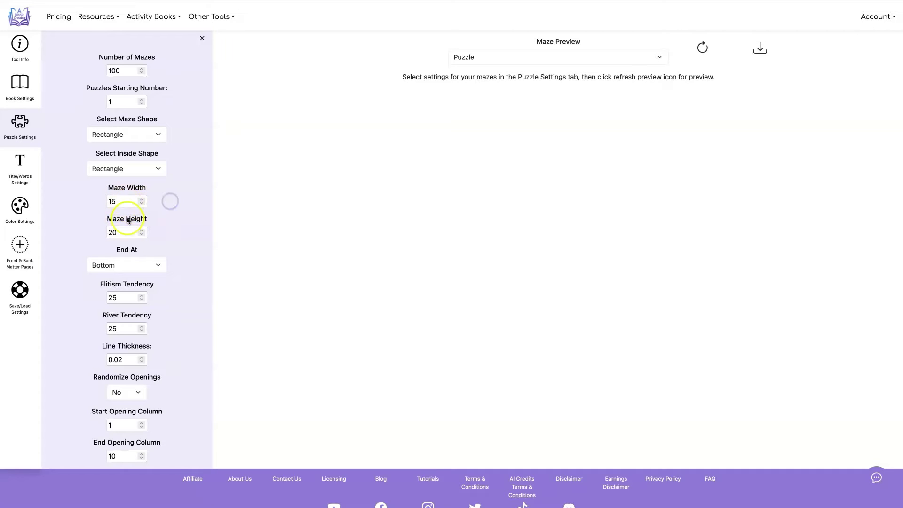
left_click(130, 234)
left_click(157, 233)
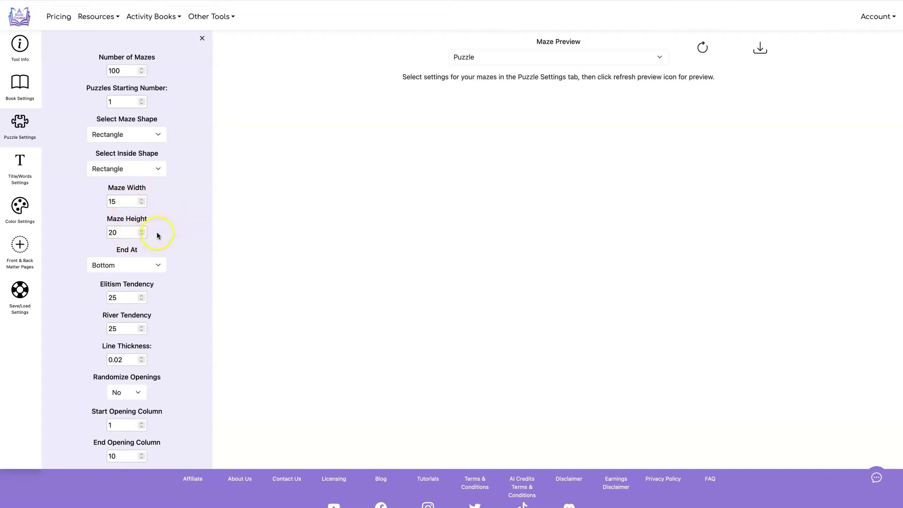
left_click(158, 265)
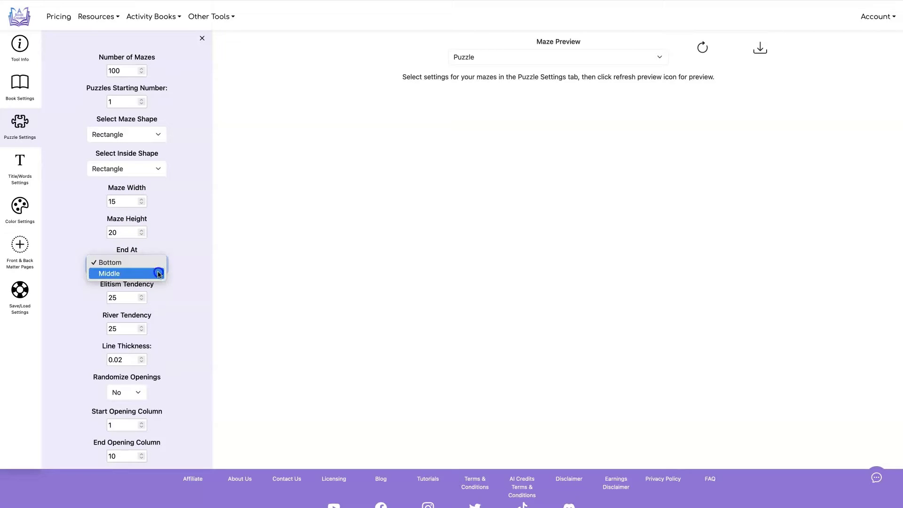
left_click(192, 230)
triple_click(151, 284)
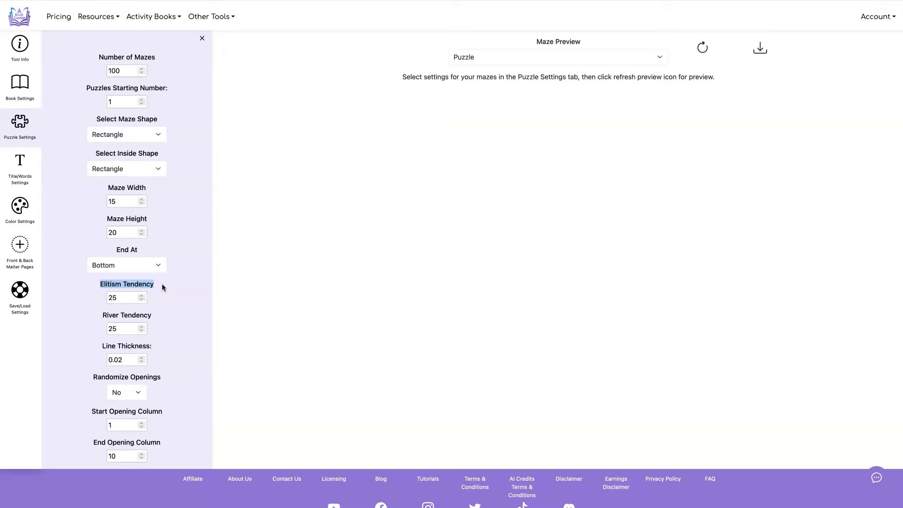
left_click(100, 318)
left_click_drag(103, 315, 152, 315)
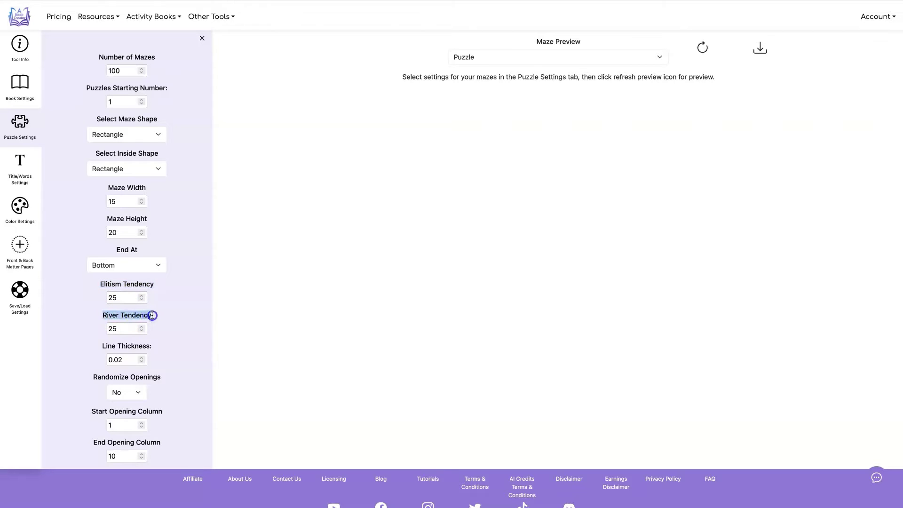
left_click(178, 293)
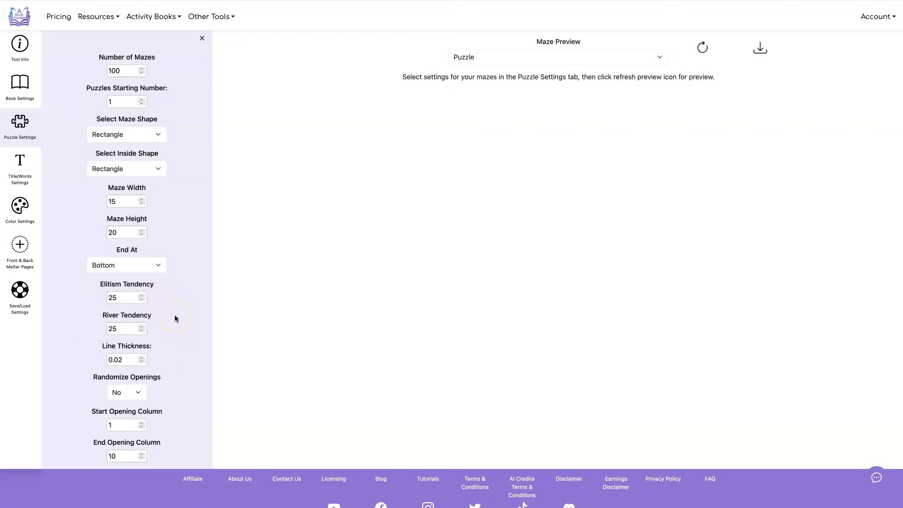
left_click_drag(102, 346, 144, 346)
left_click(161, 372)
left_click(115, 374)
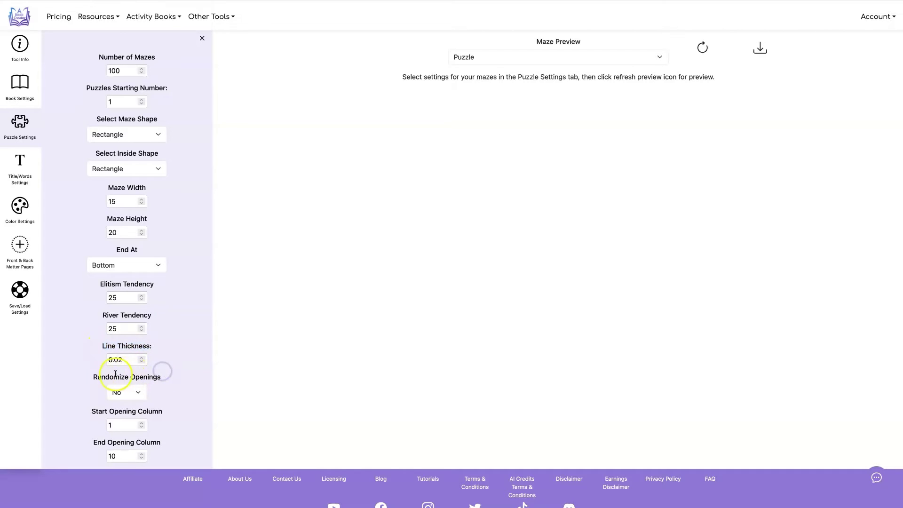
- Set Randomize Openings to Yes and switch it back to No
left_click(139, 394)
left_click(137, 398)
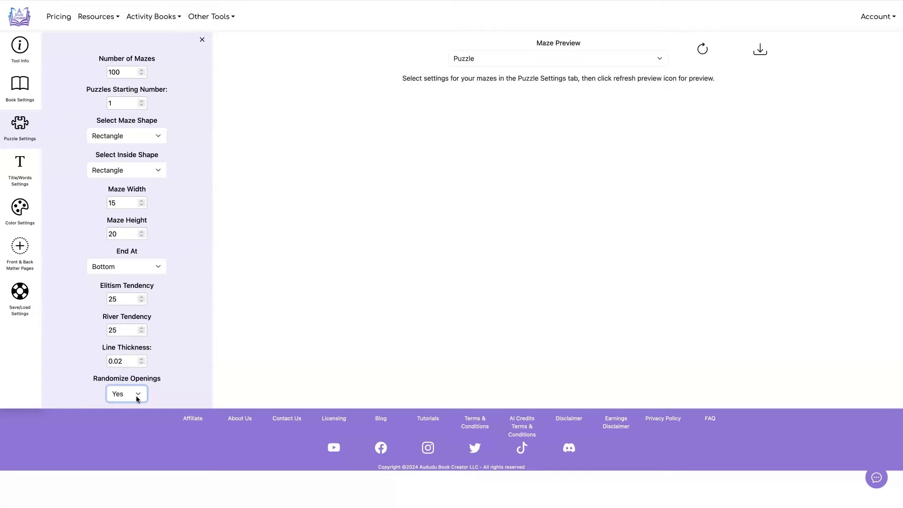
left_click(136, 396)
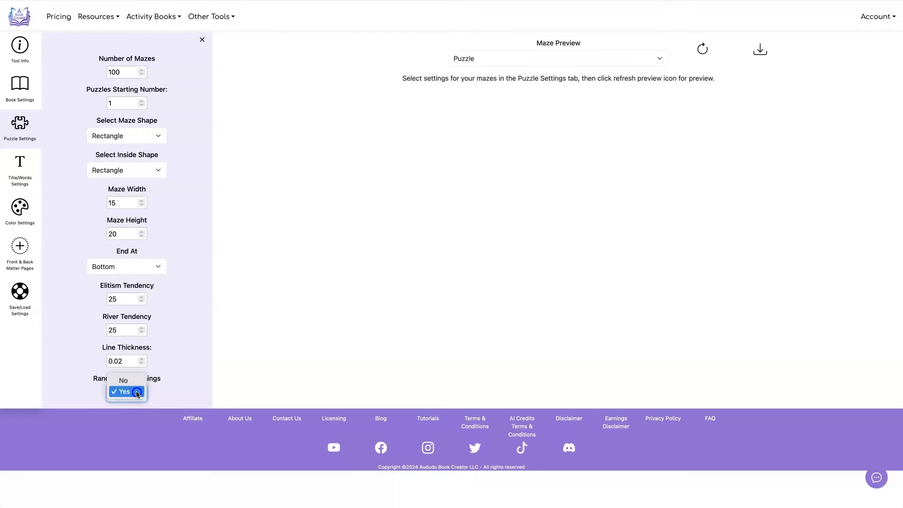
left_click(136, 382)
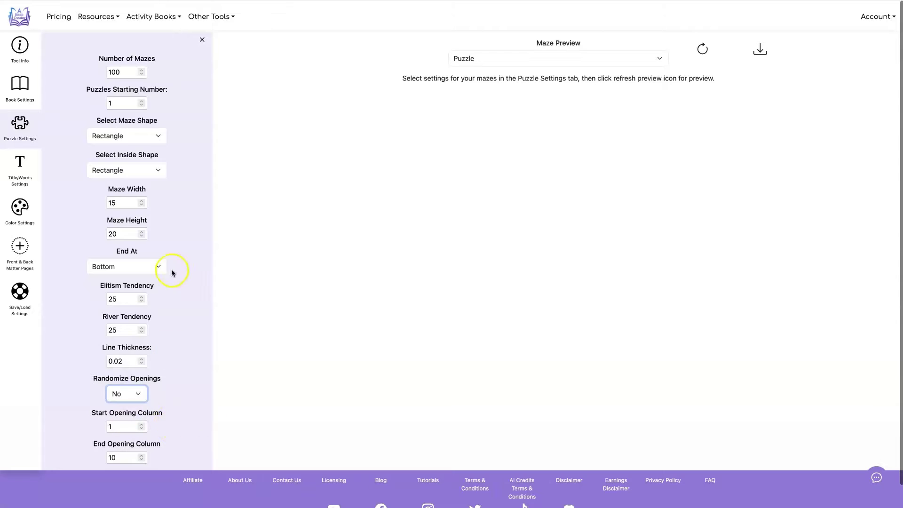
- Set the end opening column to 15 and refresh the maze preview
left_click(124, 426)
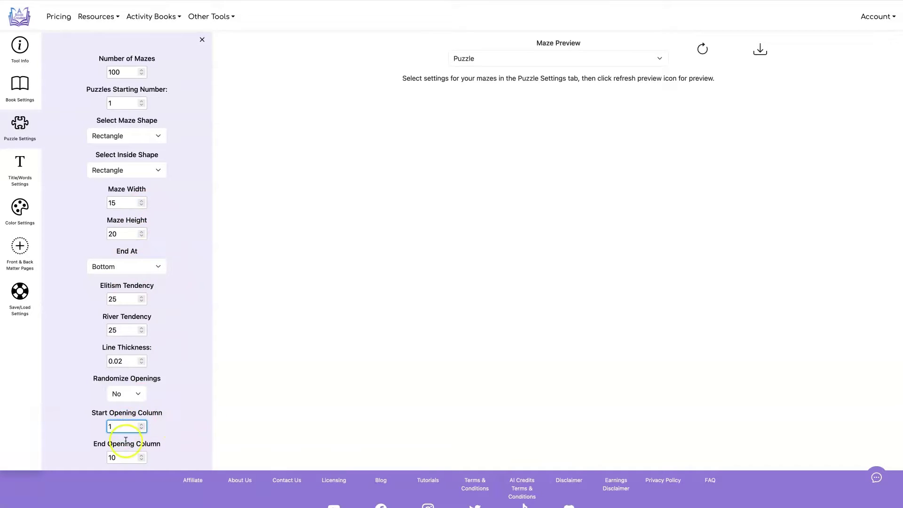
left_click(121, 455)
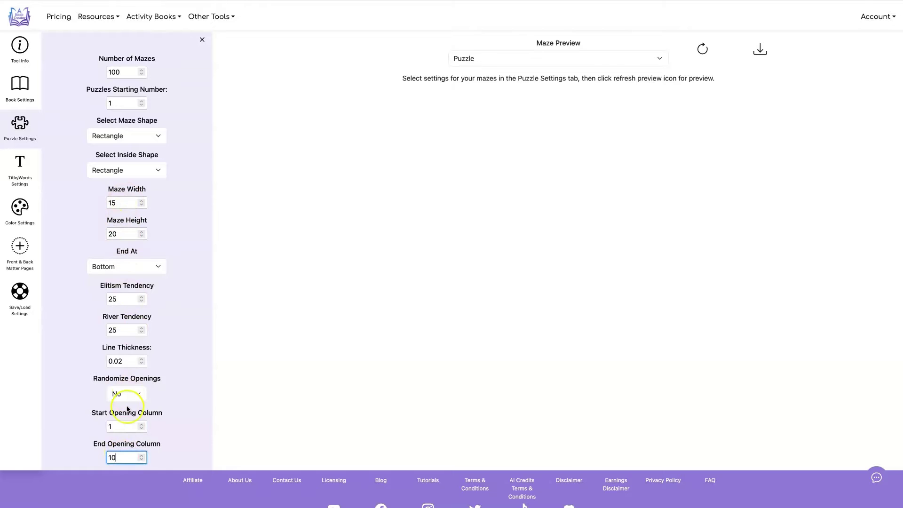
double_click(105, 457)
type("15")
left_click(277, 53)
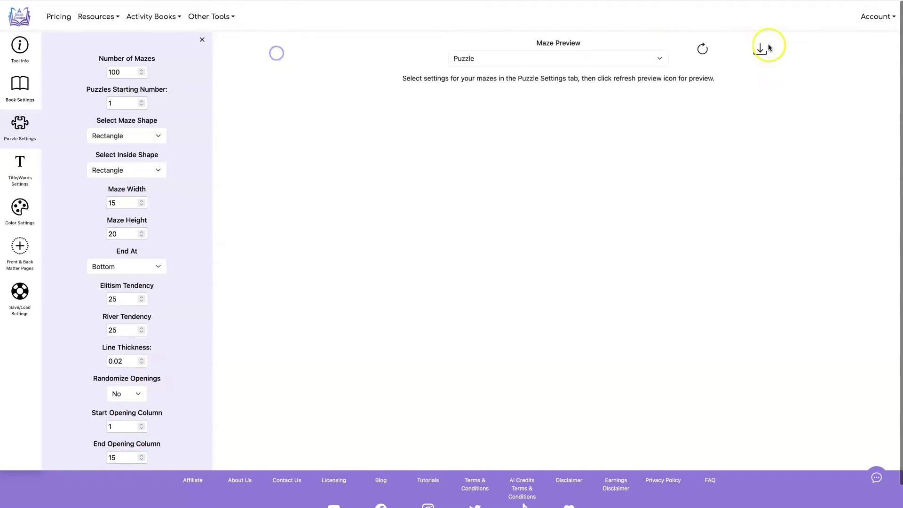
left_click(703, 48)
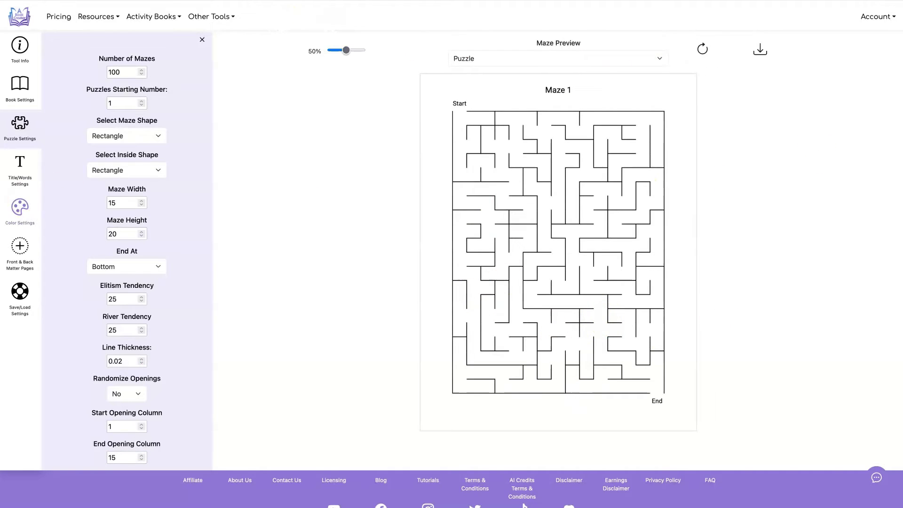
- Change the maze title to "Rectangle Maze" in the title settings and refresh the preview
left_click(19, 162)
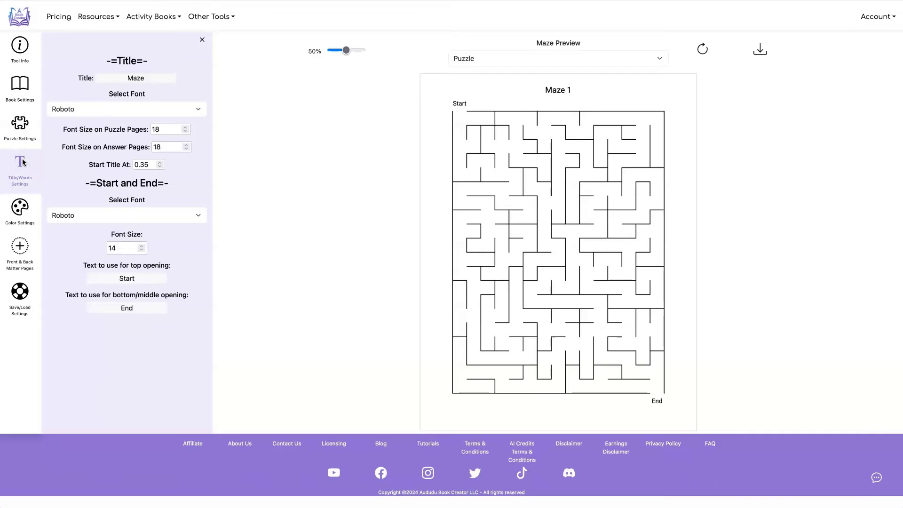
double_click(127, 78)
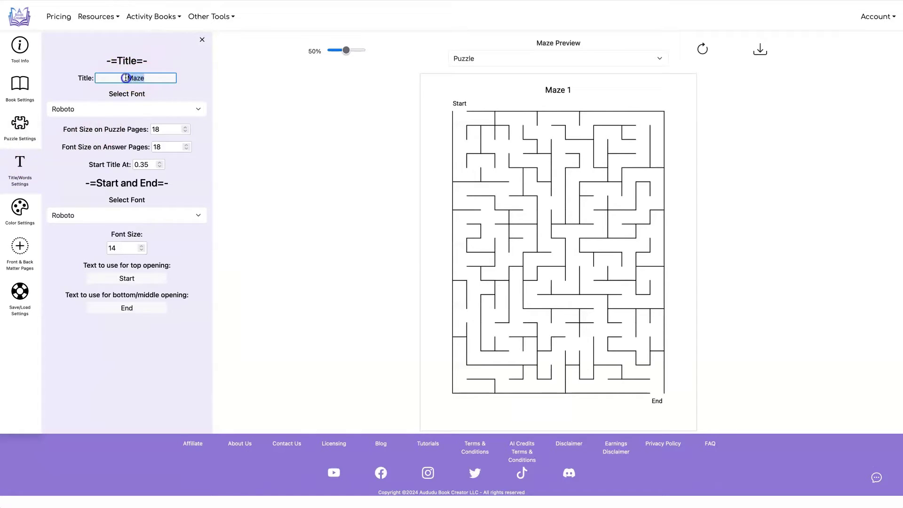
left_click(127, 78)
type("Rectangle")
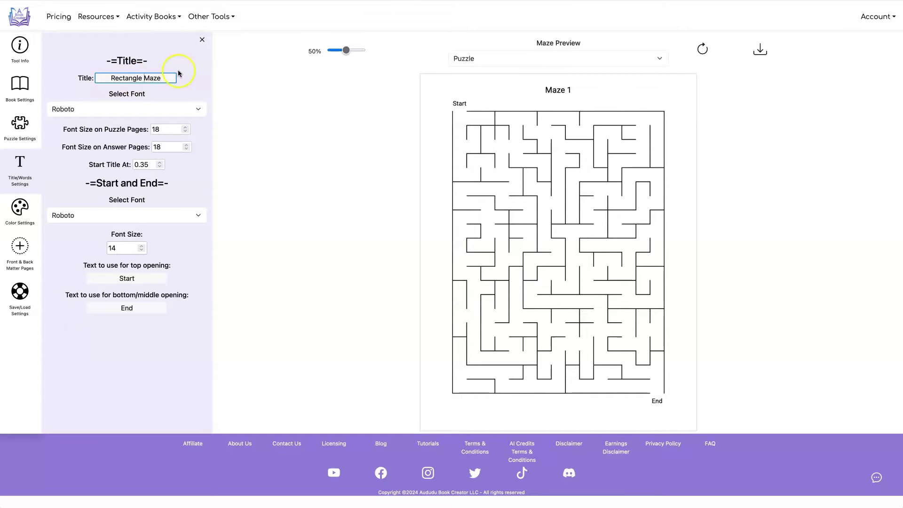
left_click(711, 47)
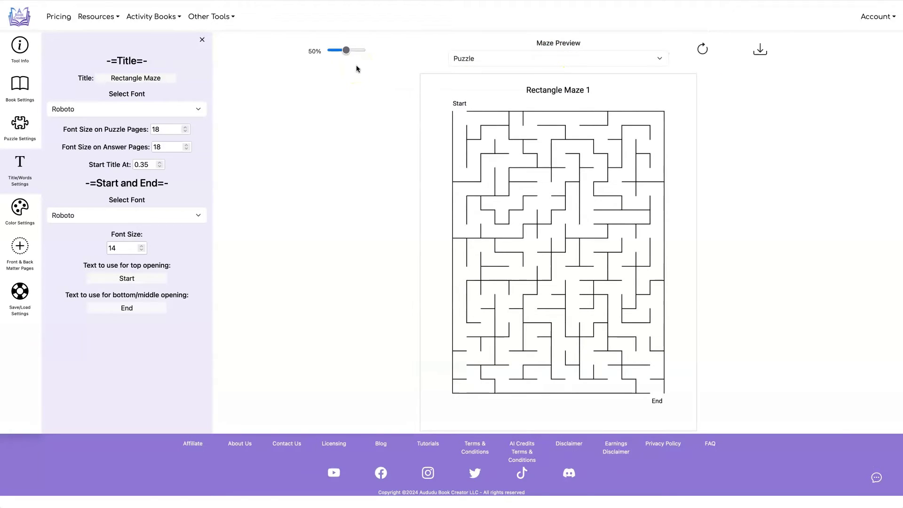
- Set the title font to Merriweather and its font size on puzzle pages to 22
left_click(167, 108)
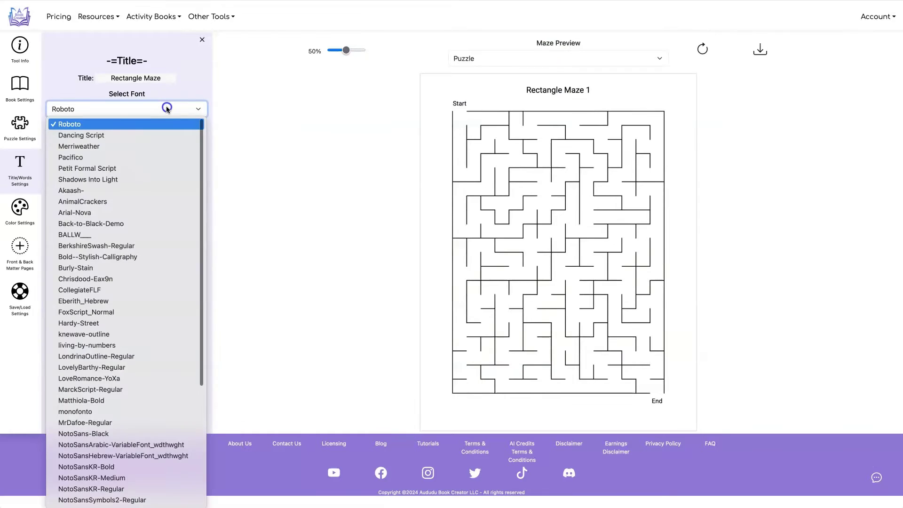
left_click(167, 146)
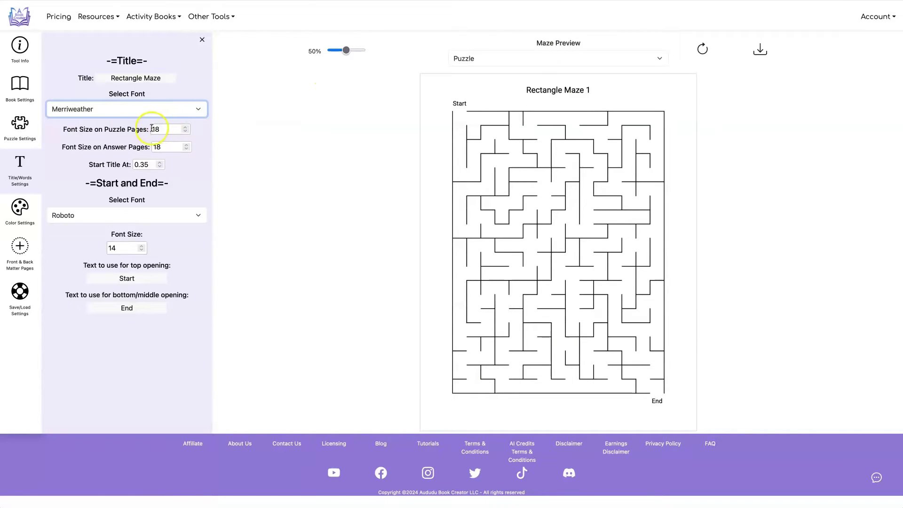
left_click(91, 128)
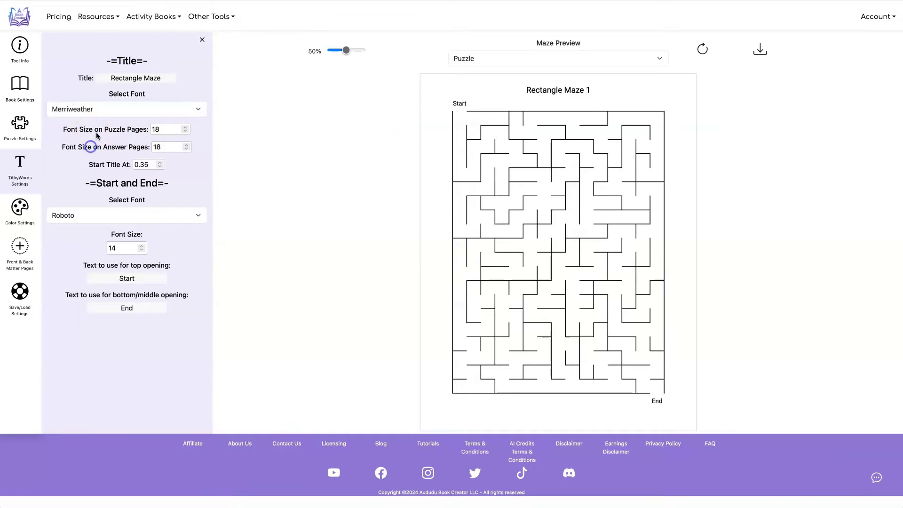
left_click_drag(163, 130, 148, 128)
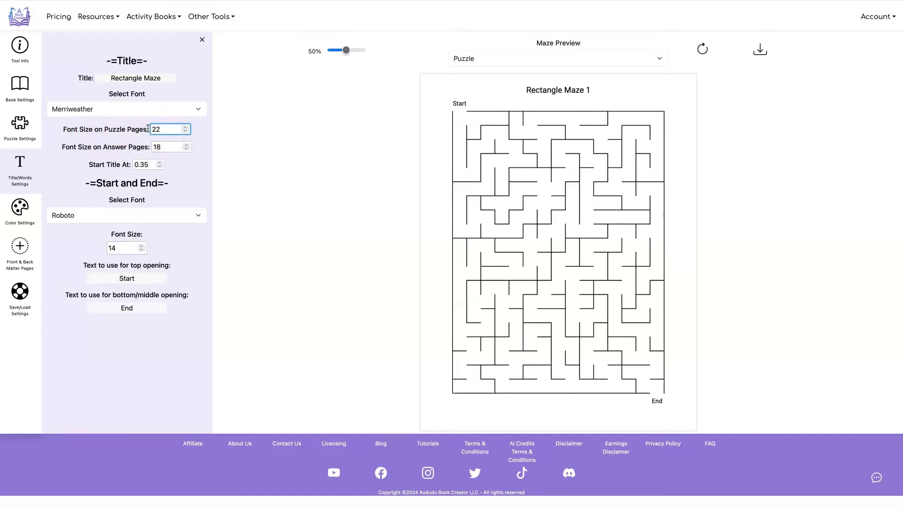
left_click(337, 120)
- Preview the answer page, set the title font size on answer pages to 16, and refresh the preview
left_click(630, 59)
left_click(628, 66)
left_click(619, 56)
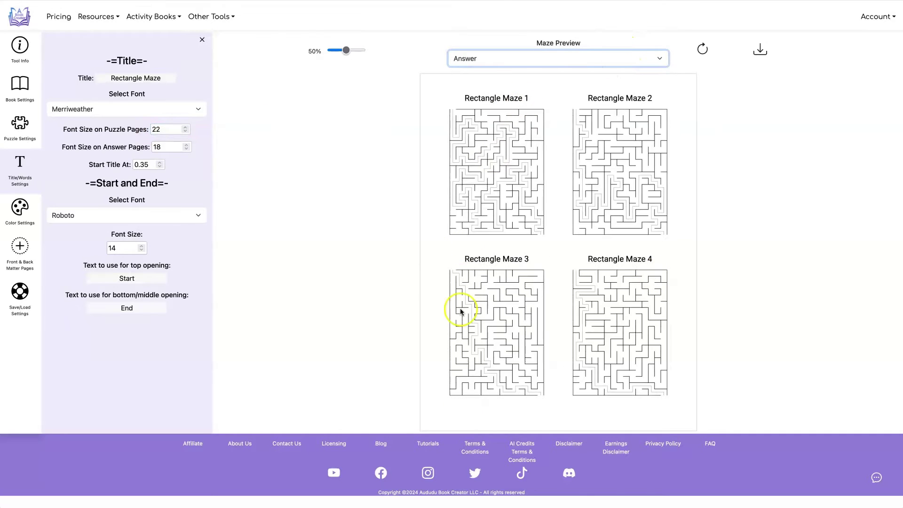
left_click(147, 147)
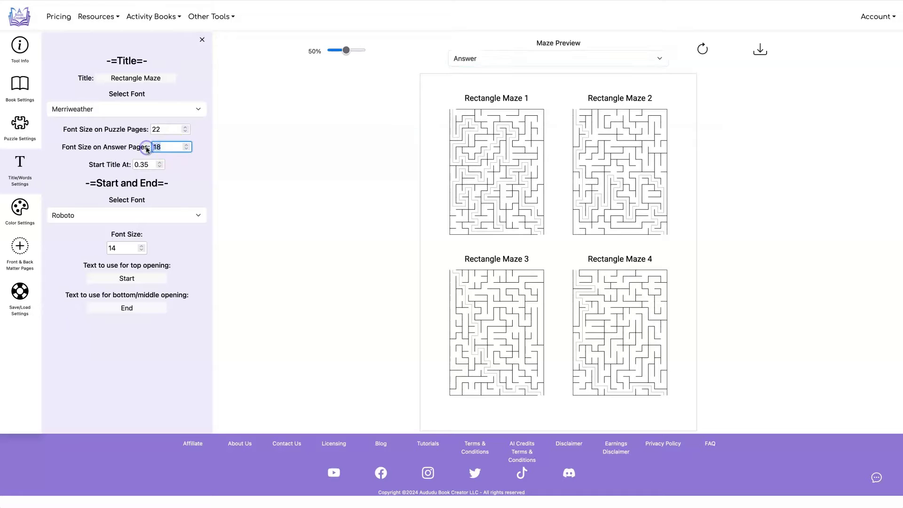
type("1")
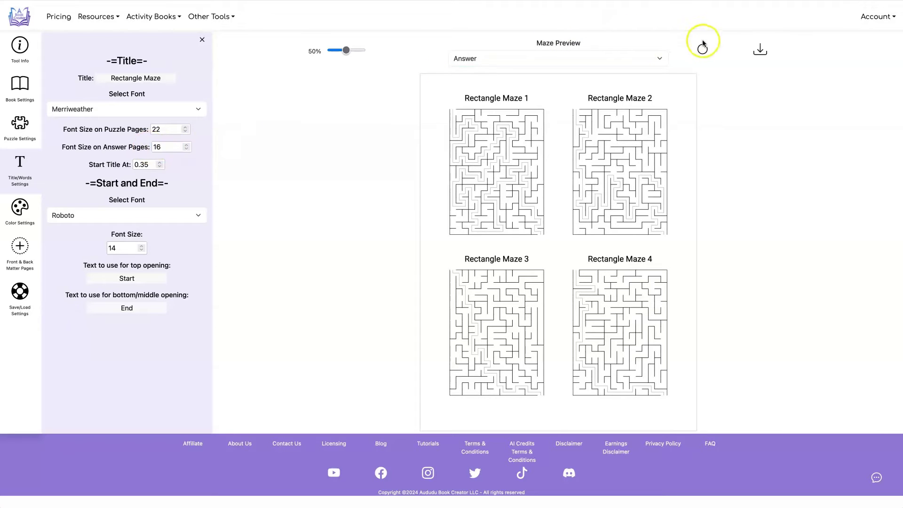
left_click(702, 47)
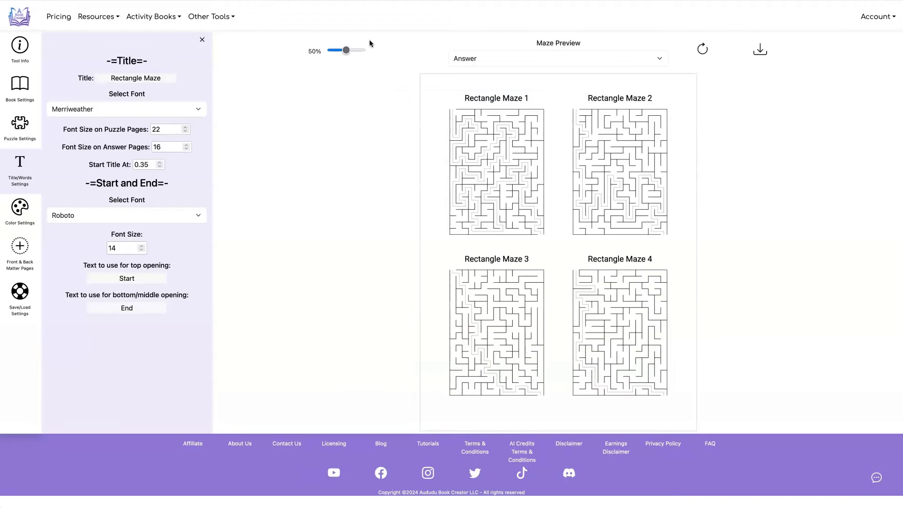
- Switch the preview to the puzzle page and examine the title's starting position
left_click(556, 57)
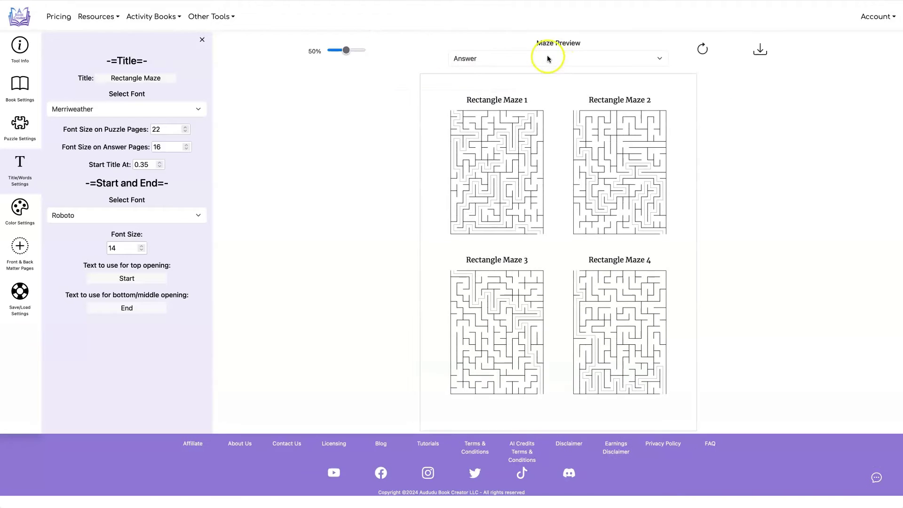
left_click(546, 43)
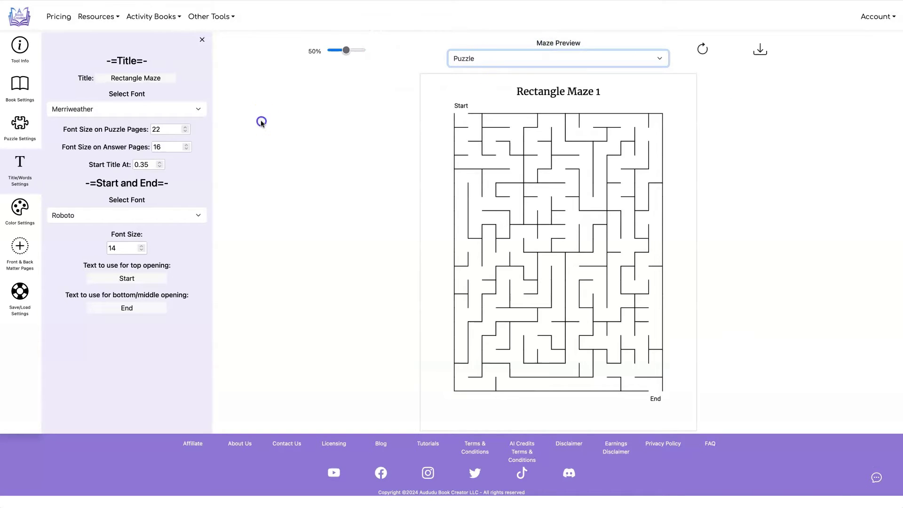
left_click(136, 164)
left_click(309, 121)
left_click(582, 74)
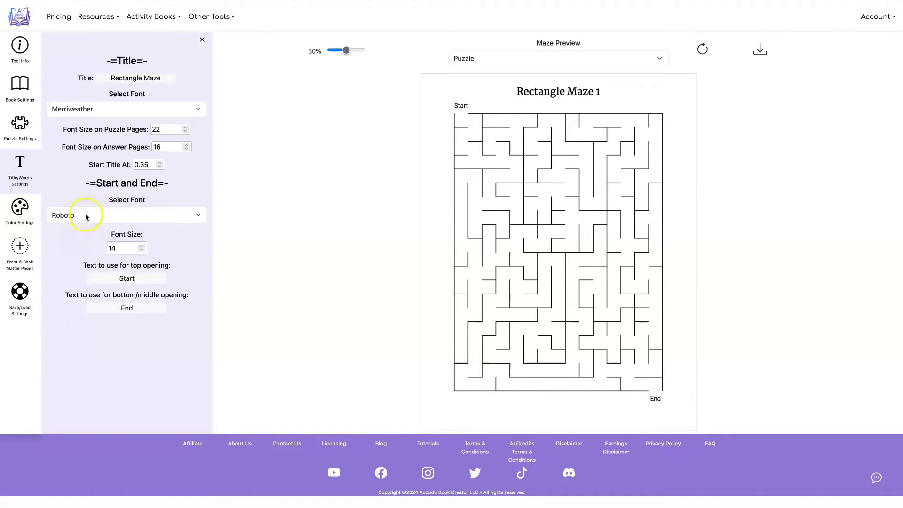
- Set the font size of the start and end labels to 12
left_click(116, 247)
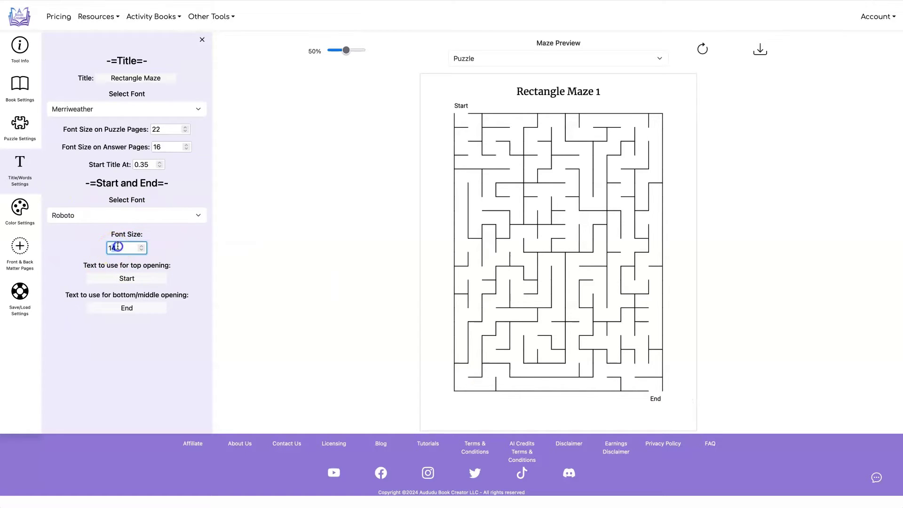
key("BackSpace")
type("2")
left_click(183, 256)
- Label the top opening "End" and the bottom/middle opening "Start", and refresh the maze preview
double_click(127, 279)
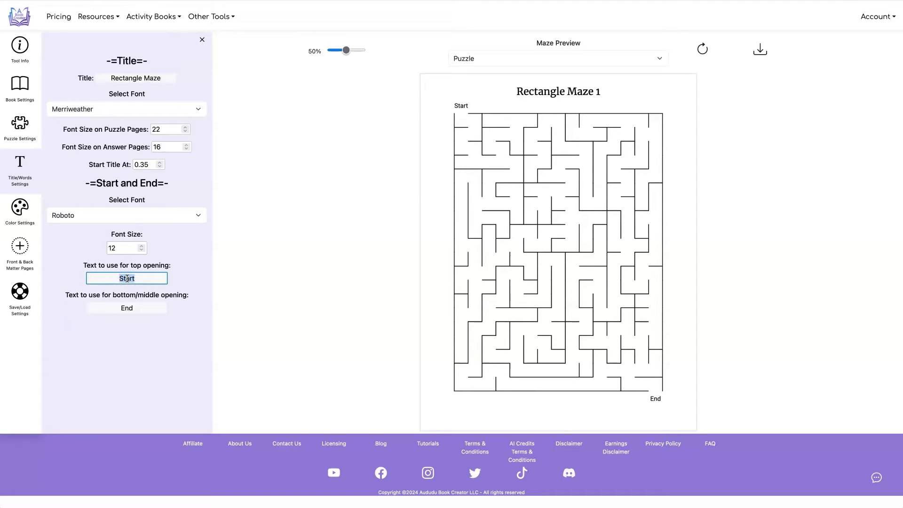
type("End")
left_click(127, 308)
double_click(127, 308)
type("Start")
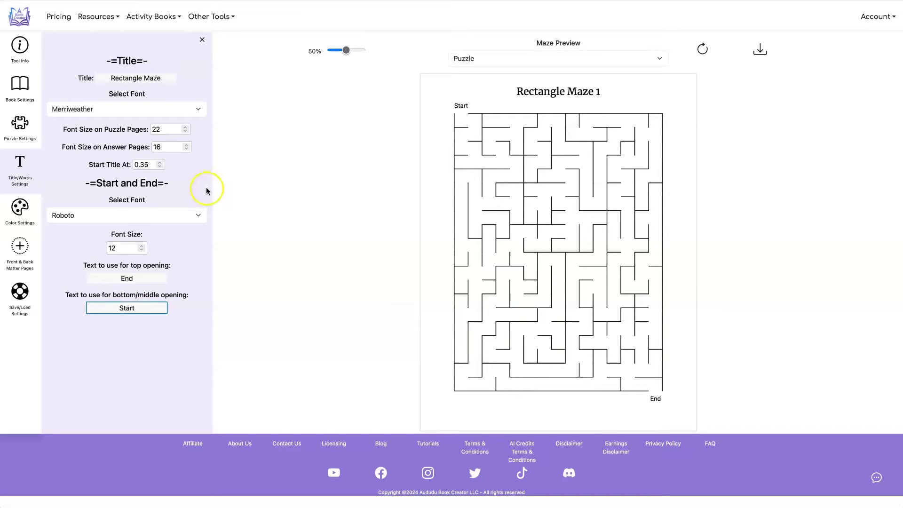
left_click(309, 179)
left_click(702, 49)
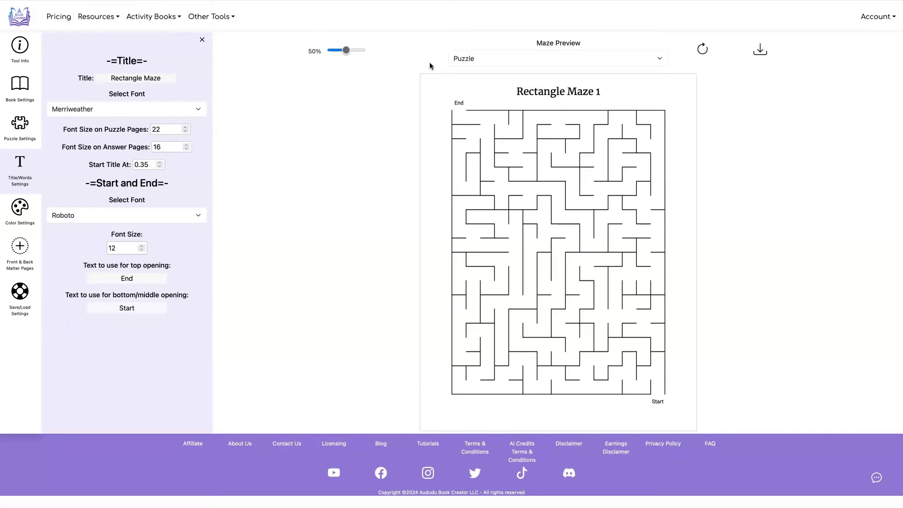
left_click(265, 42)
- Set the solution line color to red FE1028 and refresh the preview on the answer page
left_click(19, 207)
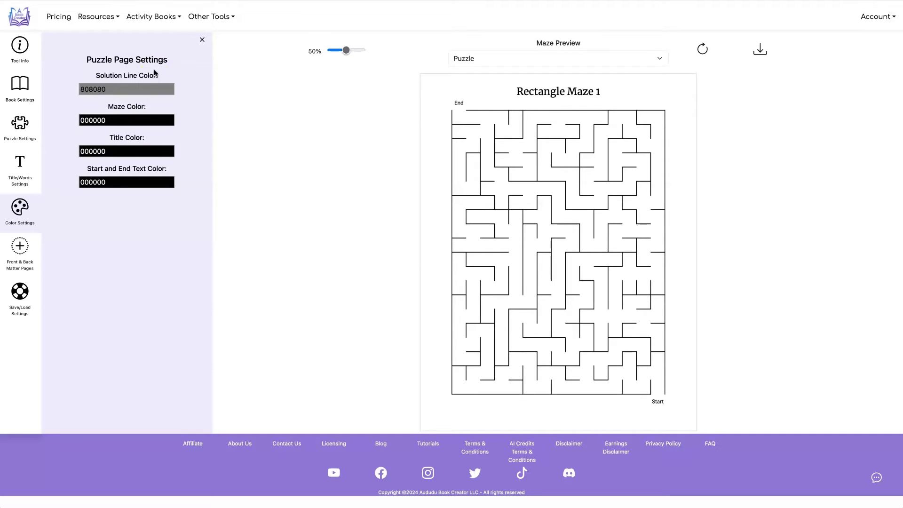
left_click(165, 89)
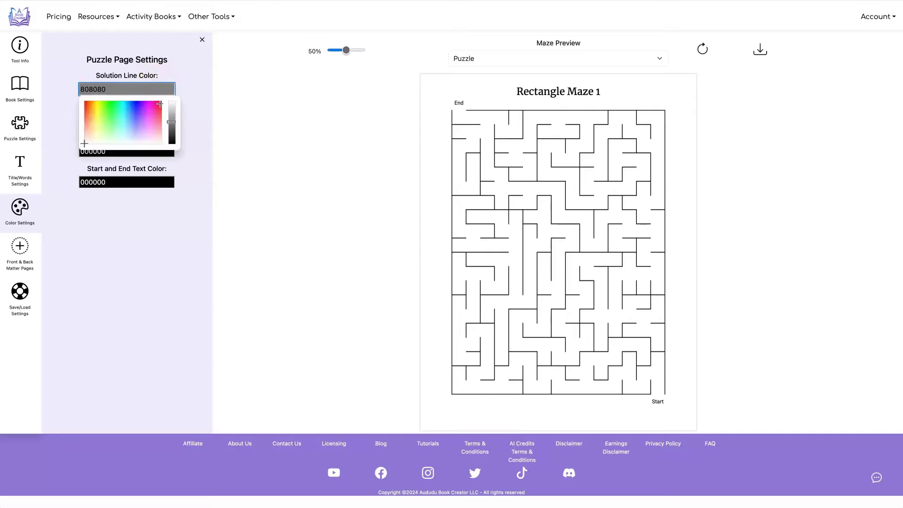
left_click(160, 104)
left_click_drag(172, 122, 173, 102)
left_click(198, 75)
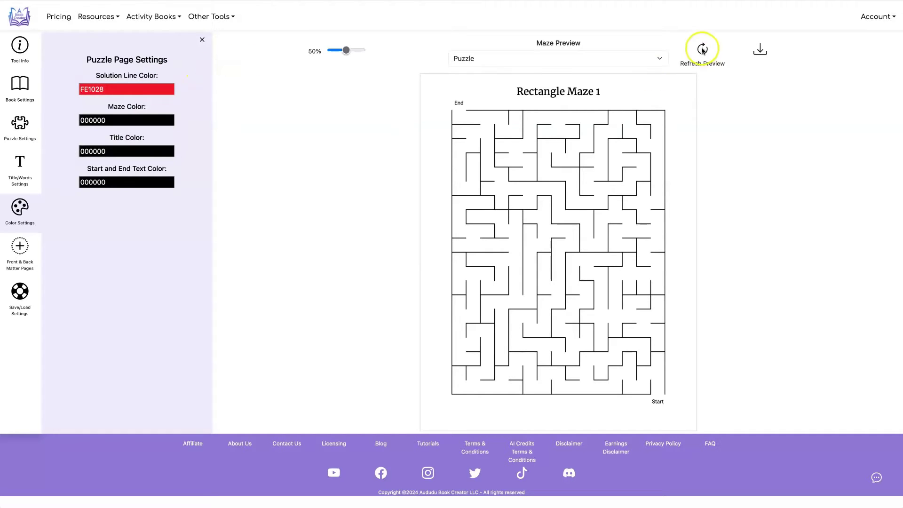
left_click(631, 58)
left_click(631, 62)
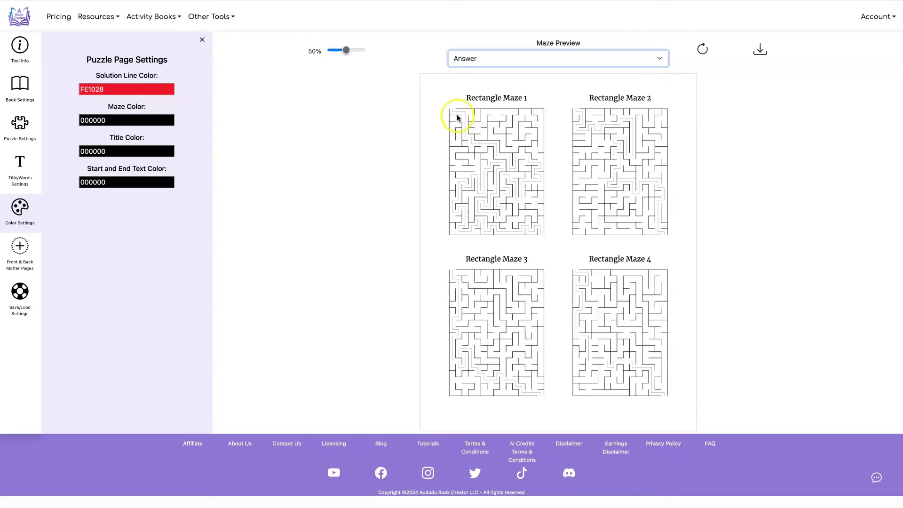
left_click(702, 49)
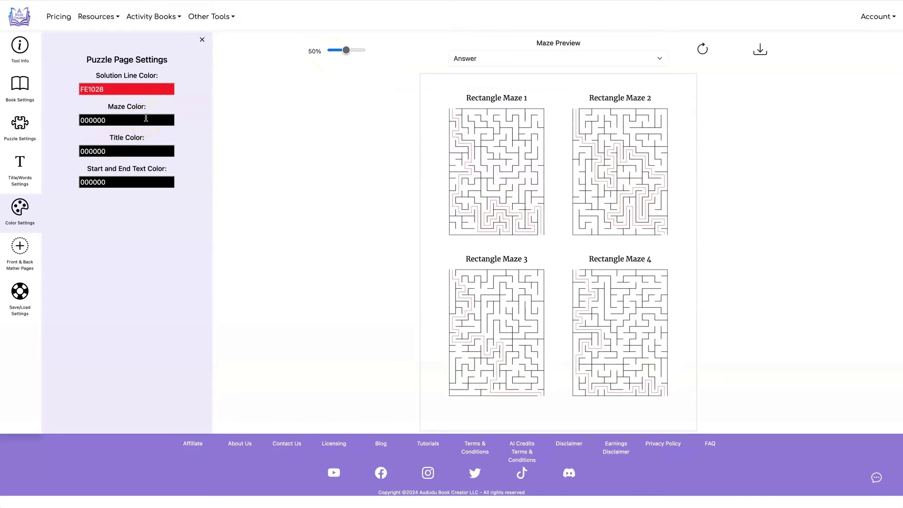
- Set the maze color to dark blue 0600C8
left_click(149, 147)
left_click(157, 120)
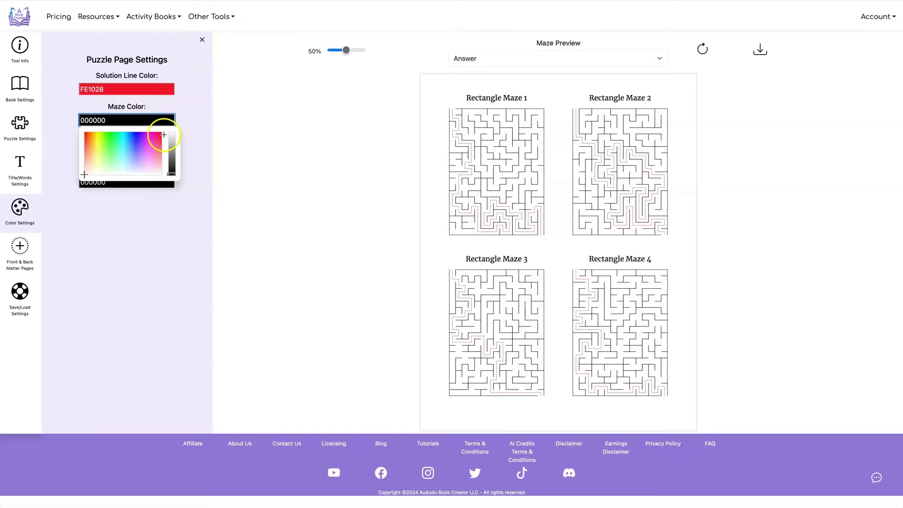
left_click(136, 132)
left_click(176, 132)
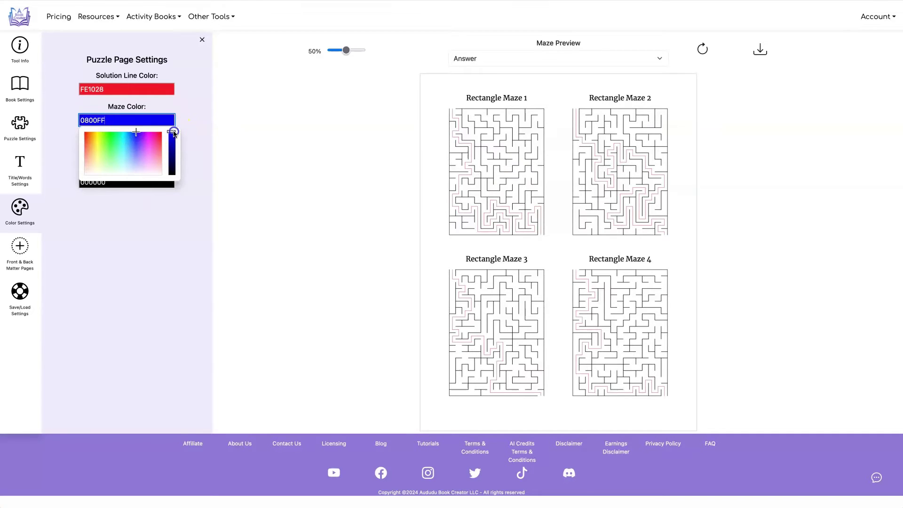
left_click_drag(177, 133, 172, 142)
left_click(188, 108)
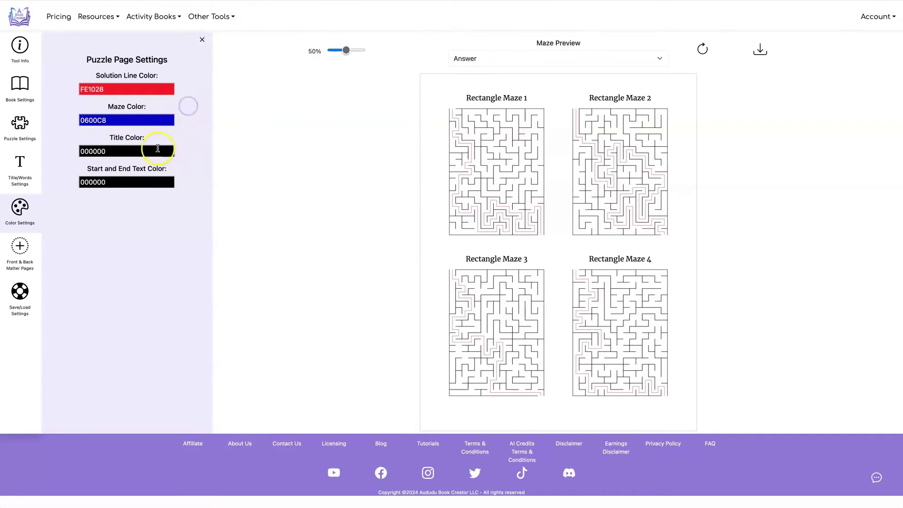
- Set the title color to 4E48FF and the start and end text color to 59DEFF
left_click(160, 151)
left_click(136, 175)
left_click(195, 151)
left_click(127, 181)
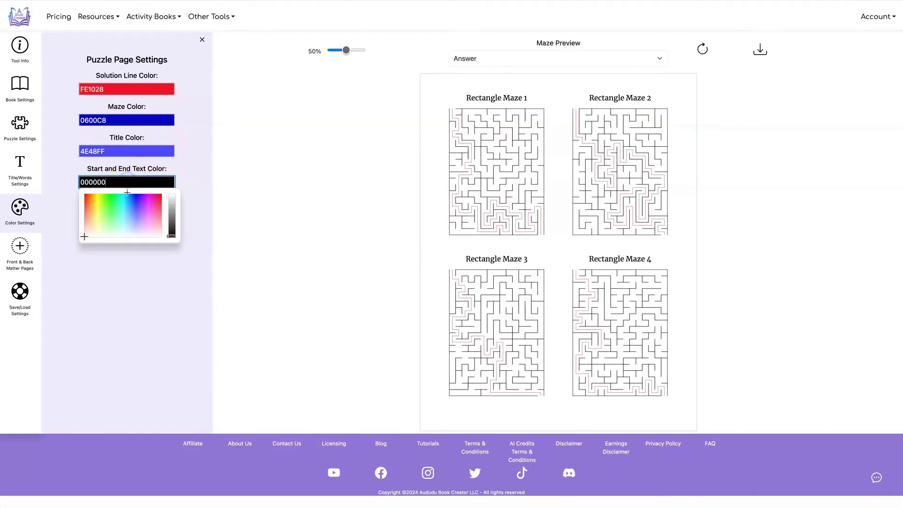
left_click(124, 206)
left_click(184, 151)
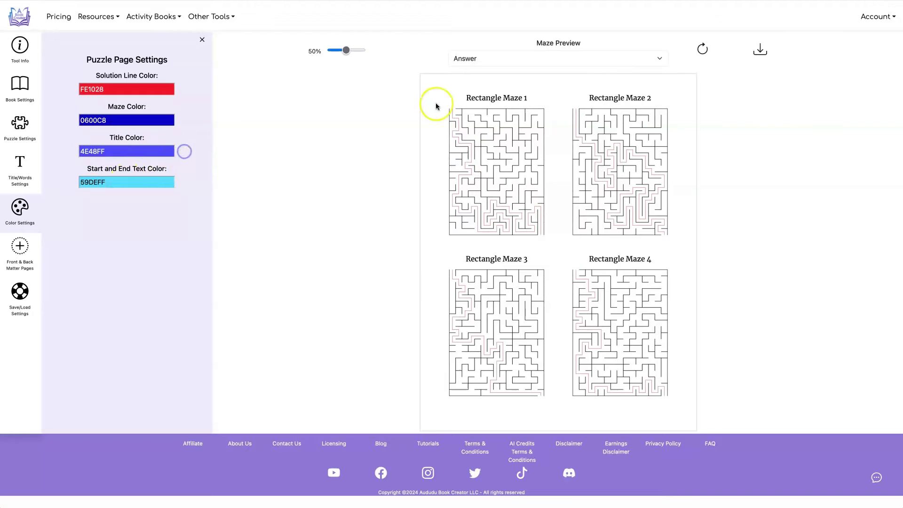
- Refresh the preview with the new colors and switch it from the answer page to the puzzle page
left_click(702, 49)
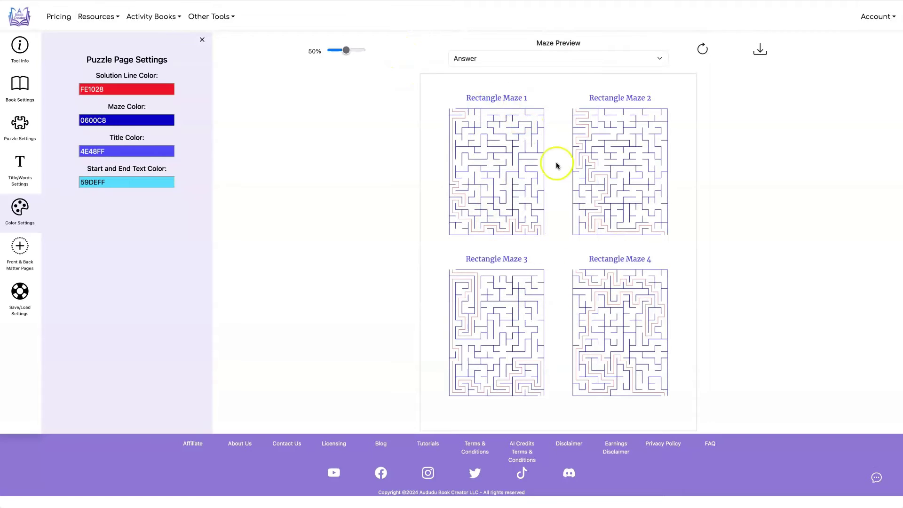
left_click(534, 58)
left_click(533, 45)
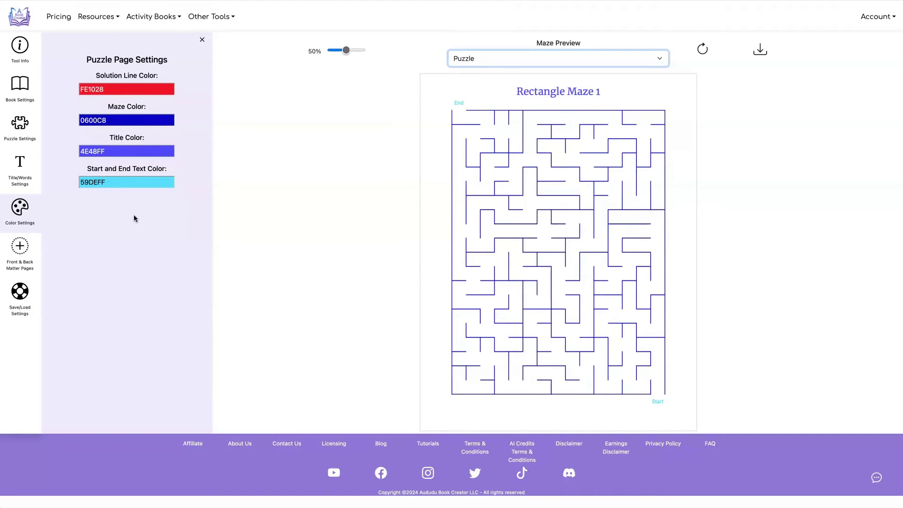
- Enable adding front matter pages to view its options, and disable it again
left_click(24, 244)
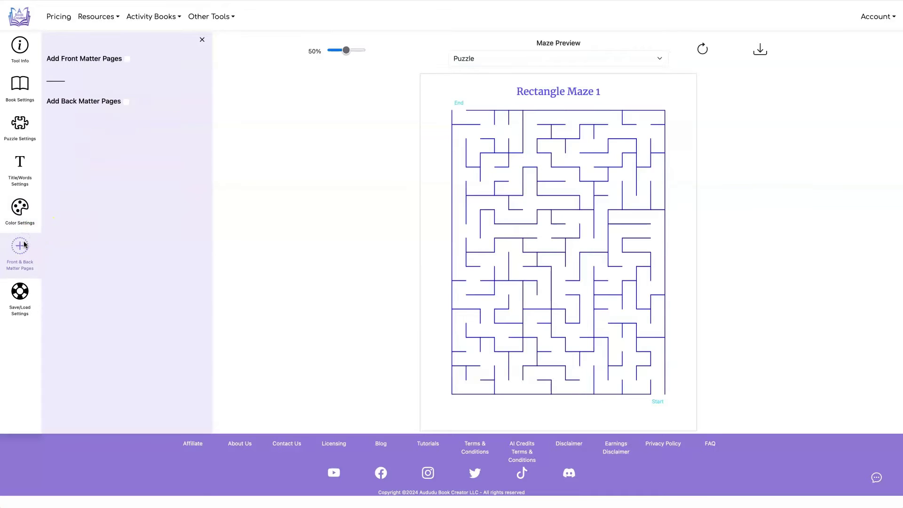
left_click(125, 49)
left_click(128, 59)
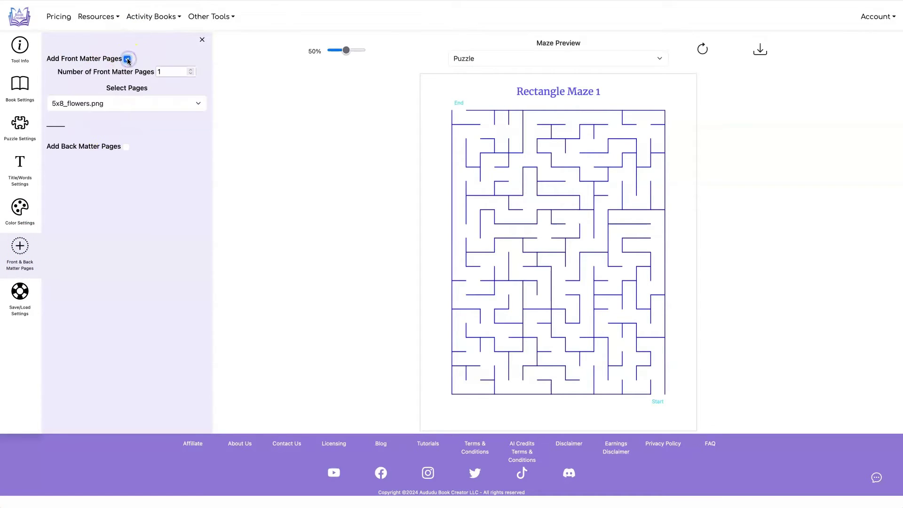
left_click(128, 59)
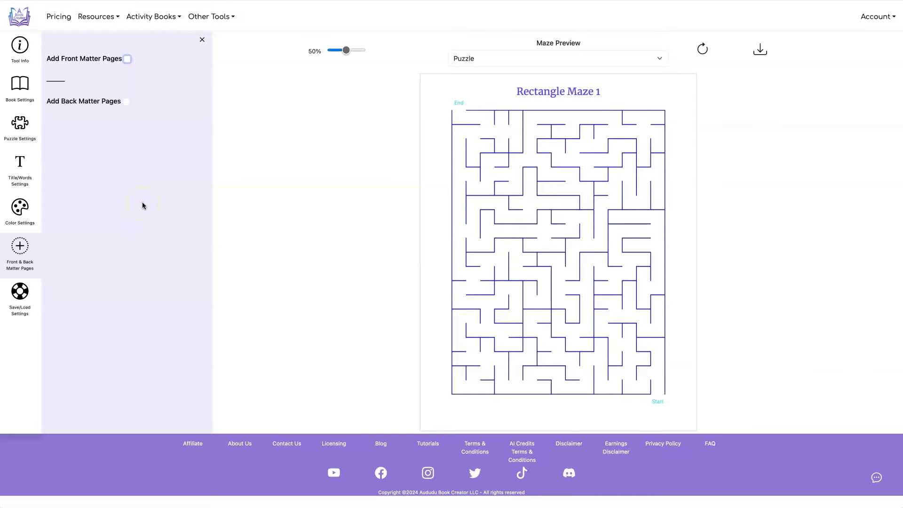
- Save the current settings under the name Colorful Rectangles, check the list of saved settings, and dismiss the notice
left_click(20, 291)
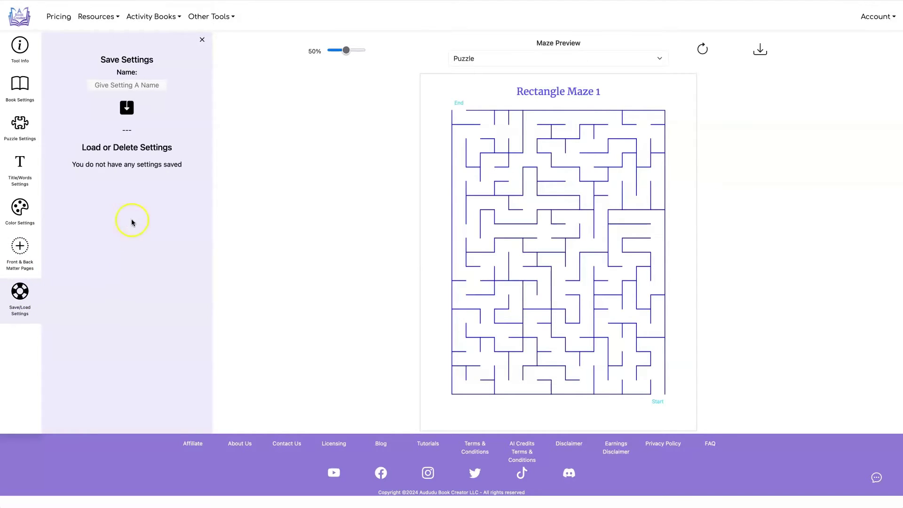
left_click(147, 86)
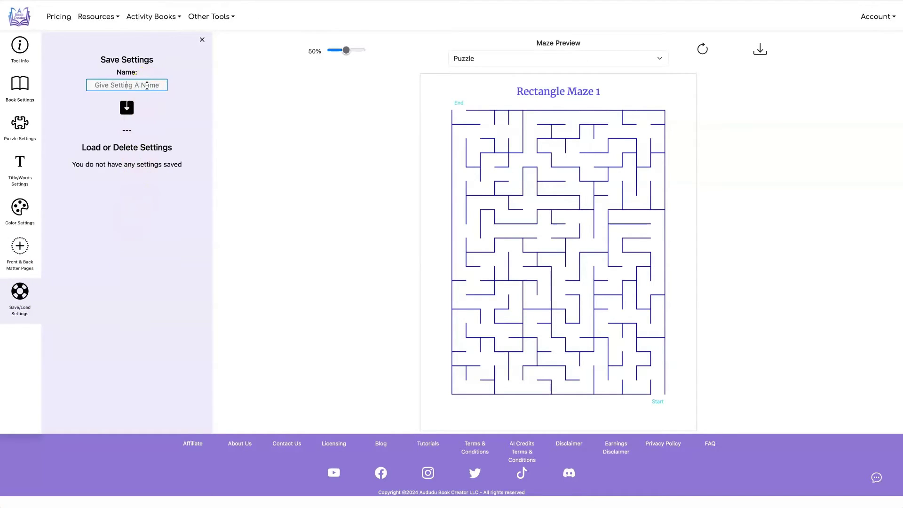
type("Colorful Rectangles")
left_click(127, 108)
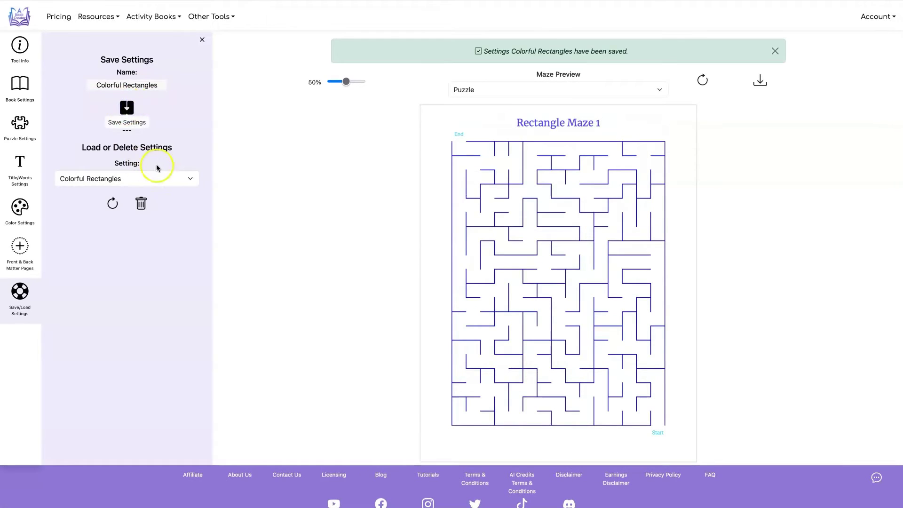
left_click(169, 178)
left_click(241, 157)
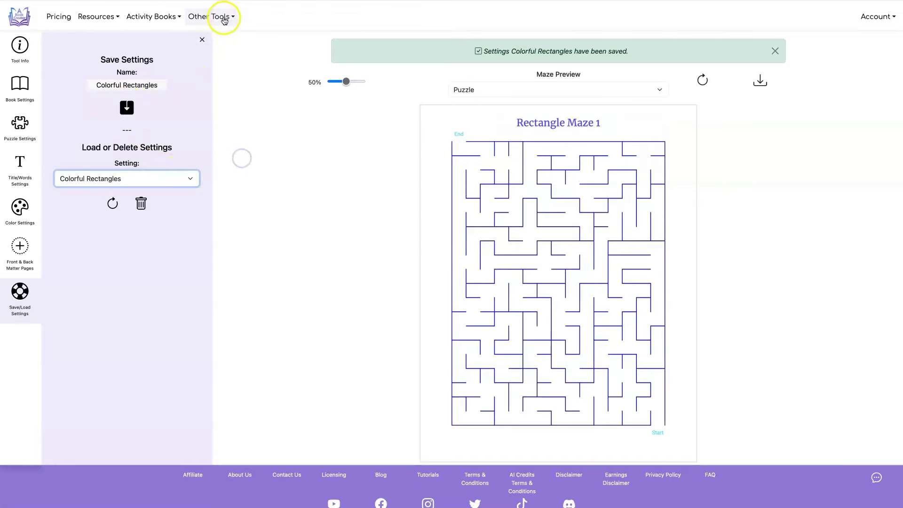
left_click(776, 51)
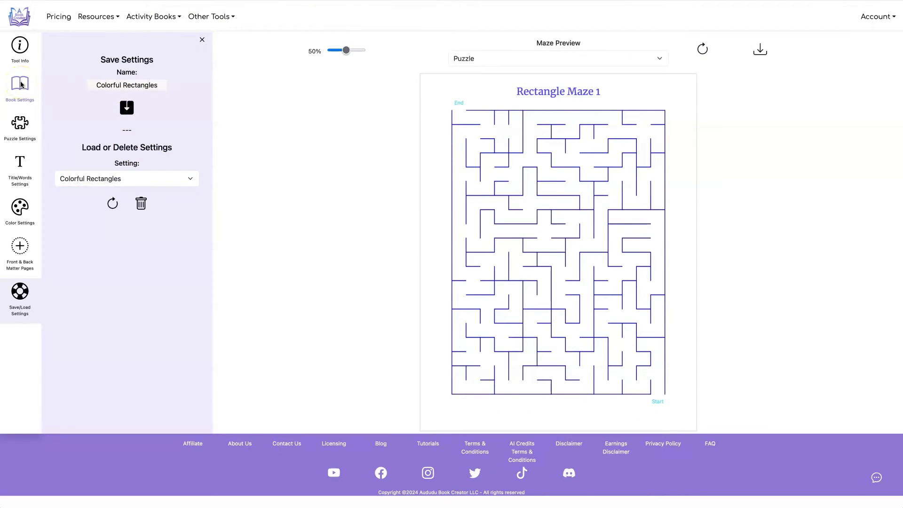
- Make the maze end at Middle, refresh the preview, and look at the middle width and height values
left_click(20, 123)
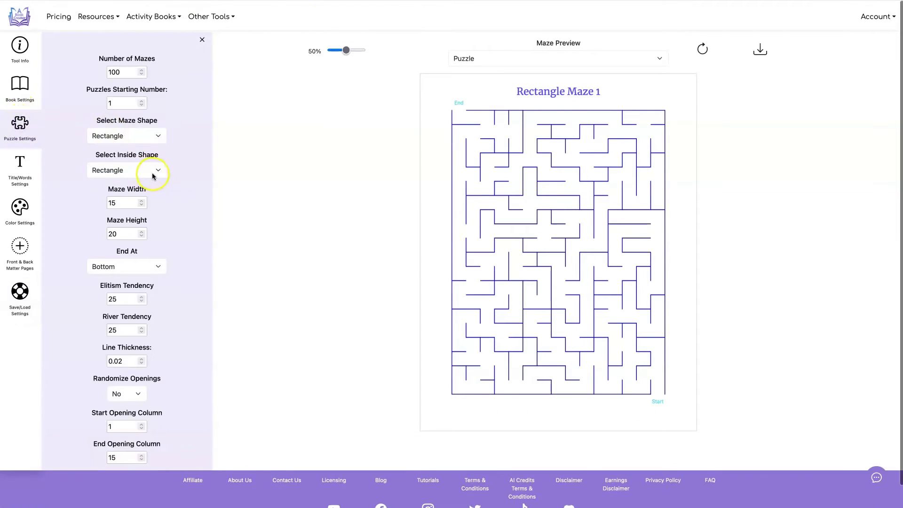
left_click(141, 266)
left_click(146, 274)
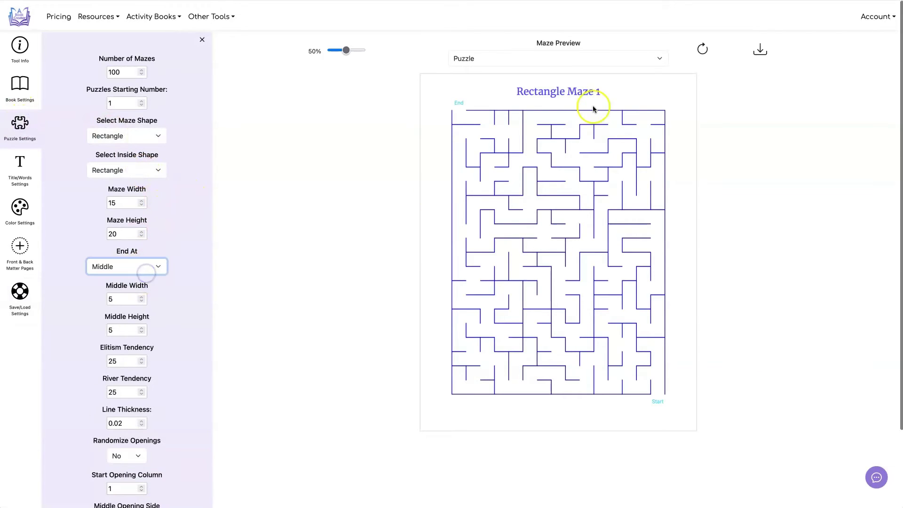
left_click(703, 47)
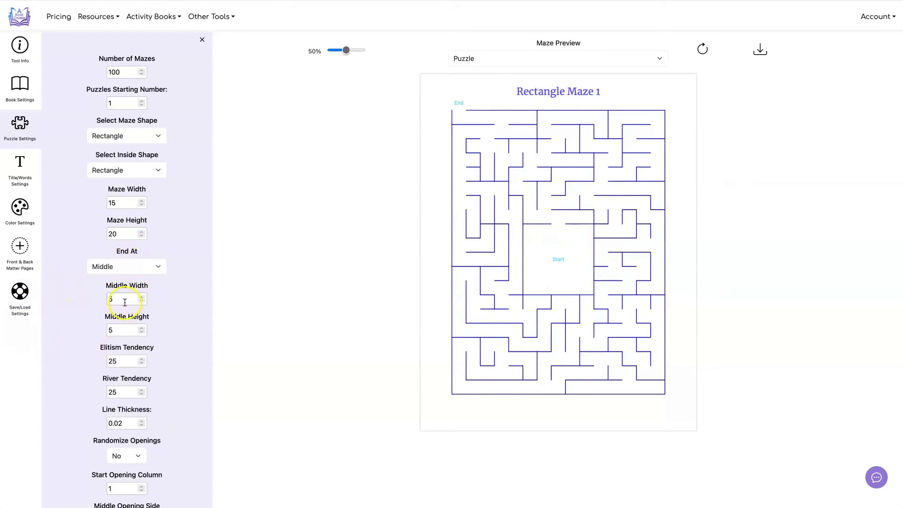
double_click(103, 297)
double_click(104, 330)
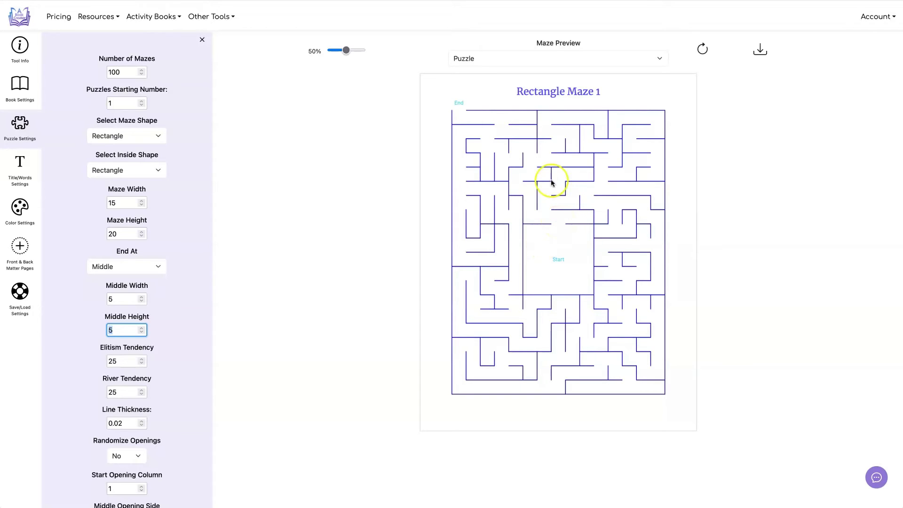
scroll(171, 349, "down", 2)
scroll(24, 166, "up", 2)
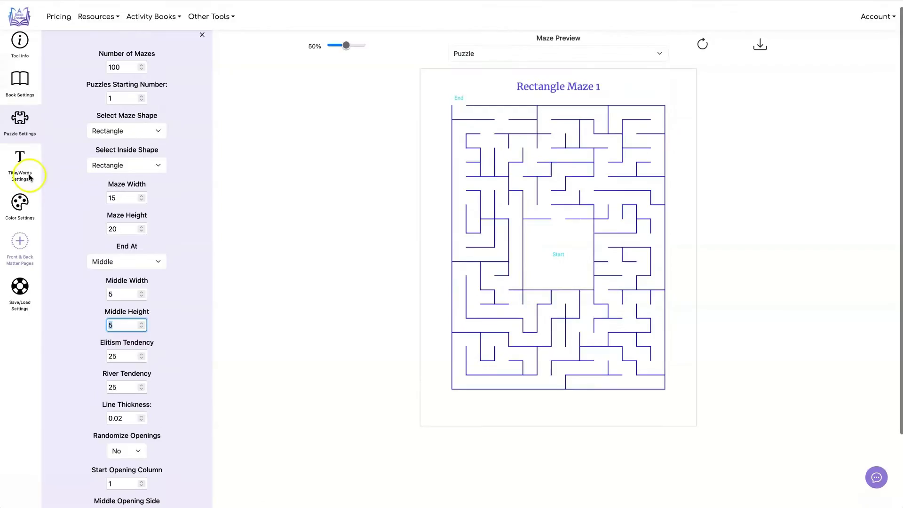
- Set the top opening text to Start and clear the bottom/middle opening text, with the preview refreshed
left_click(20, 162)
left_click_drag(143, 276, 108, 275)
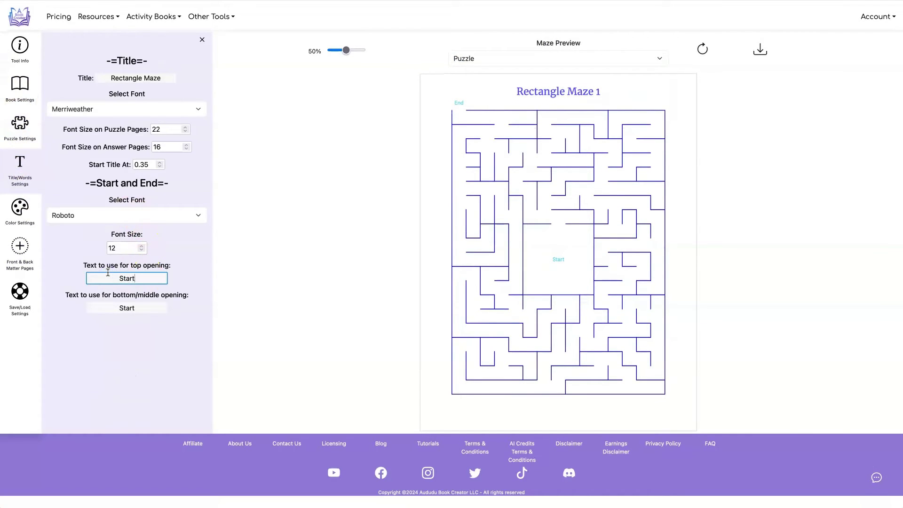
left_click_drag(141, 308, 96, 308)
key("BackSpace")
left_click(236, 211)
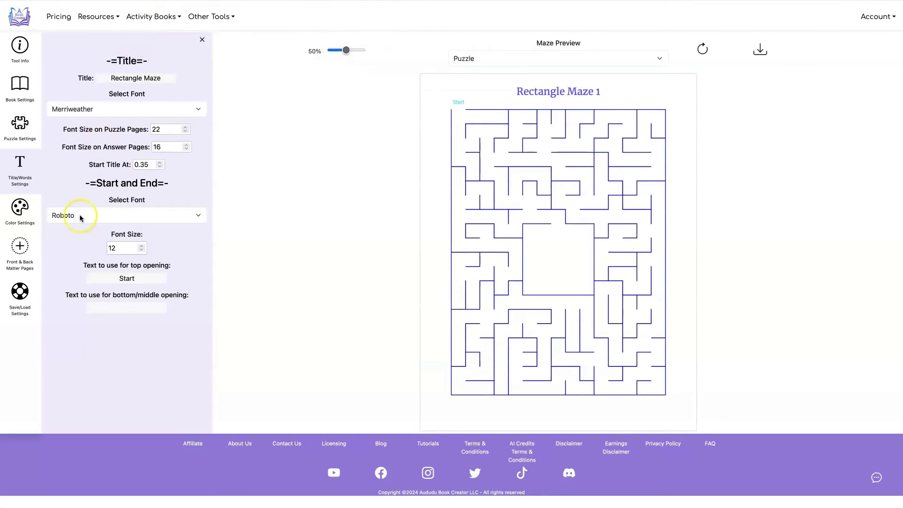
- Set the maze, title, and start and end text colors to black 000000, with the preview refreshed
left_click(20, 210)
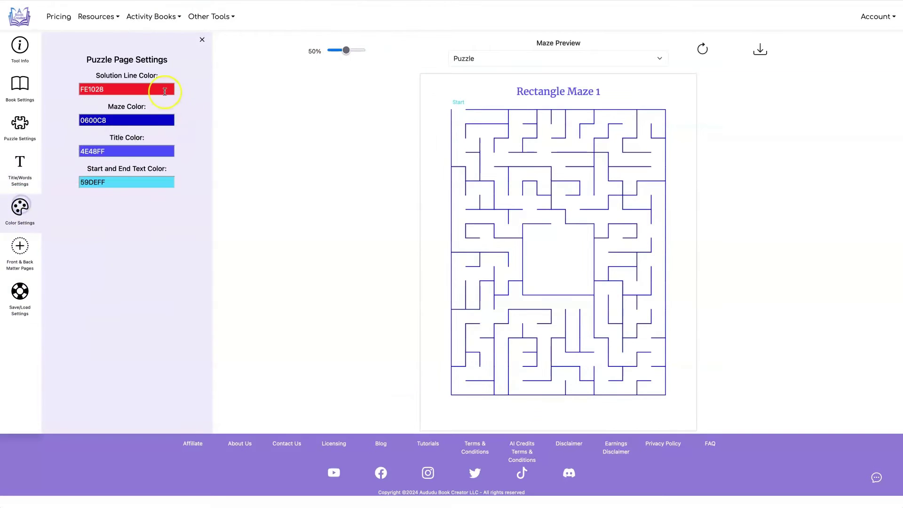
left_click(139, 125)
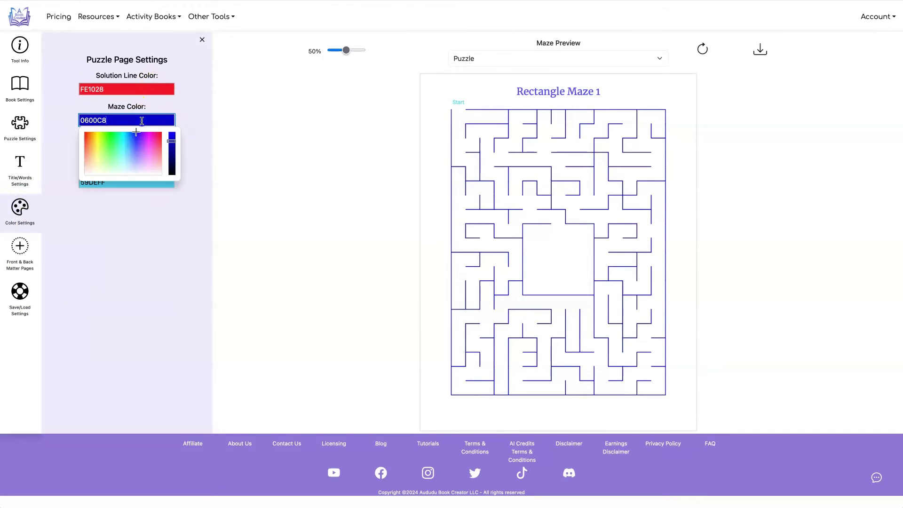
left_click_drag(172, 144, 174, 185)
left_click(215, 177)
left_click(165, 150)
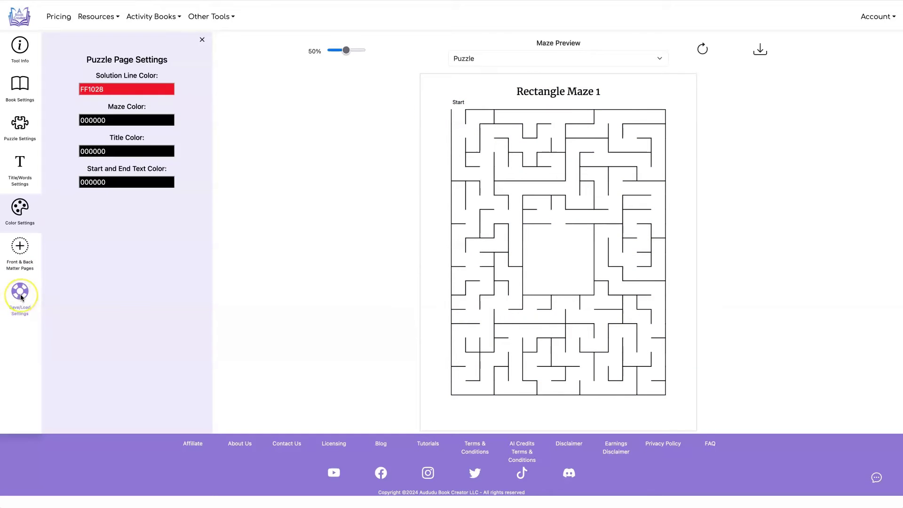
- Load the saved Colorful Rectangles settings and refresh the preview
left_click(20, 294)
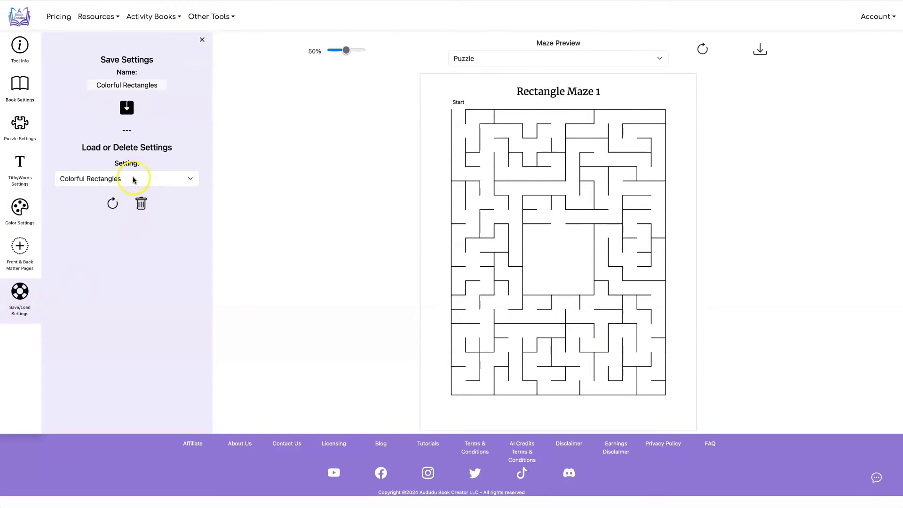
left_click(114, 202)
left_click(704, 46)
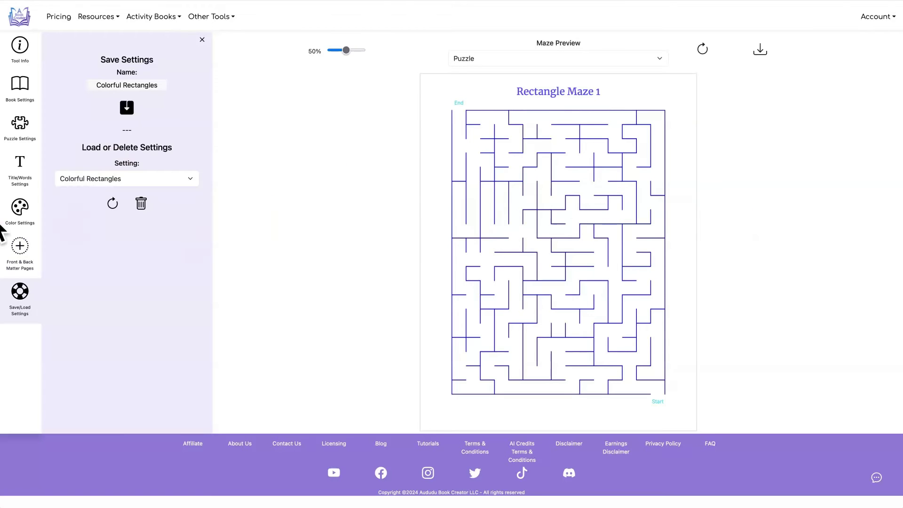
- Enable the Kindle Scribe format for the book
left_click(23, 85)
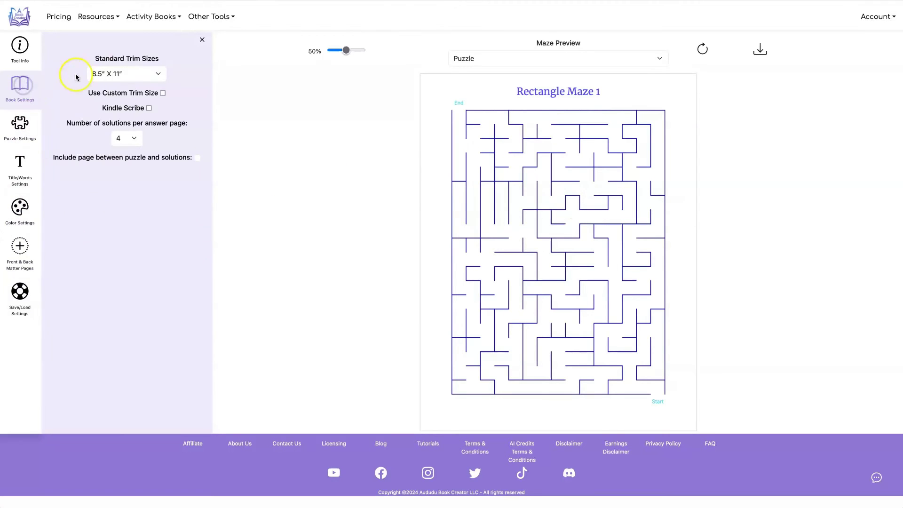
left_click(148, 109)
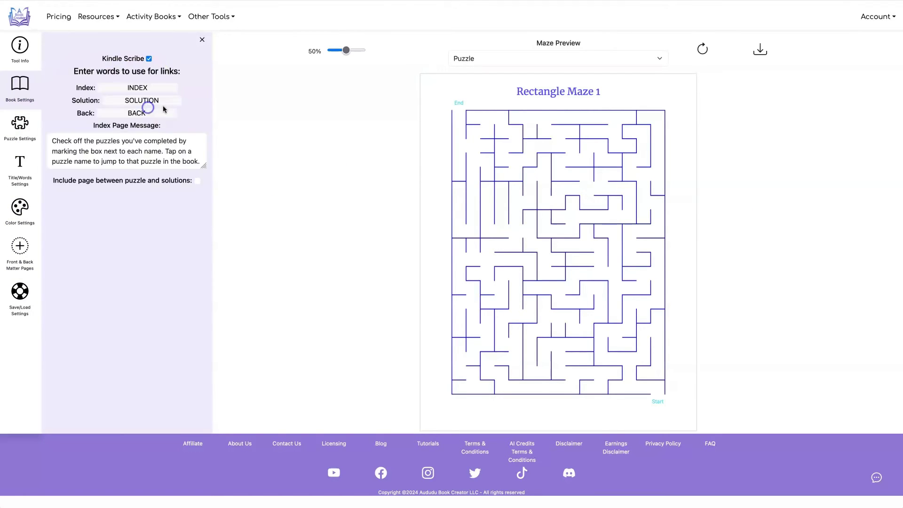
left_click(20, 247)
- Set the maze color, title color, and start and end text color to black
left_click(20, 207)
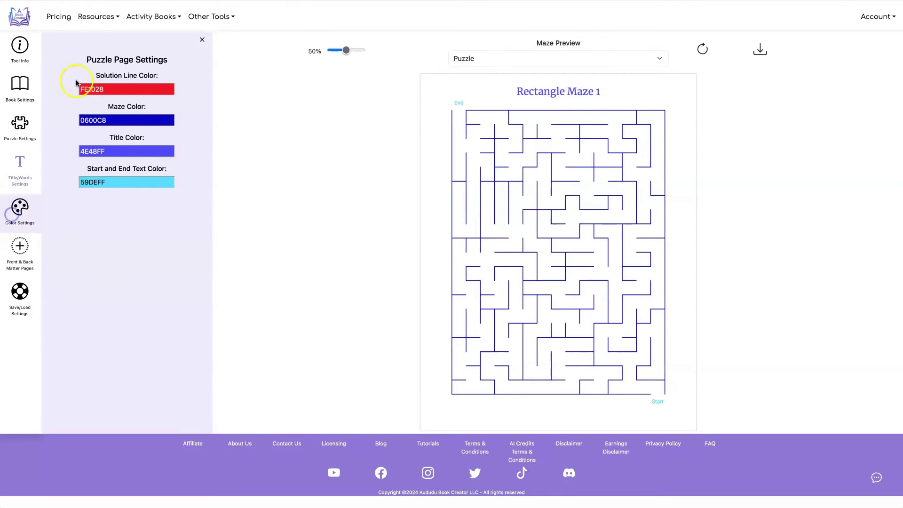
left_click(133, 120)
left_click_drag(182, 140, 170, 260)
left_click(226, 165)
left_click(160, 151)
left_click(193, 196)
left_click(127, 182)
left_click(202, 193)
- Refresh the Kindle Scribe preview, view the answer page, and return to the puzzle page
left_click(20, 87)
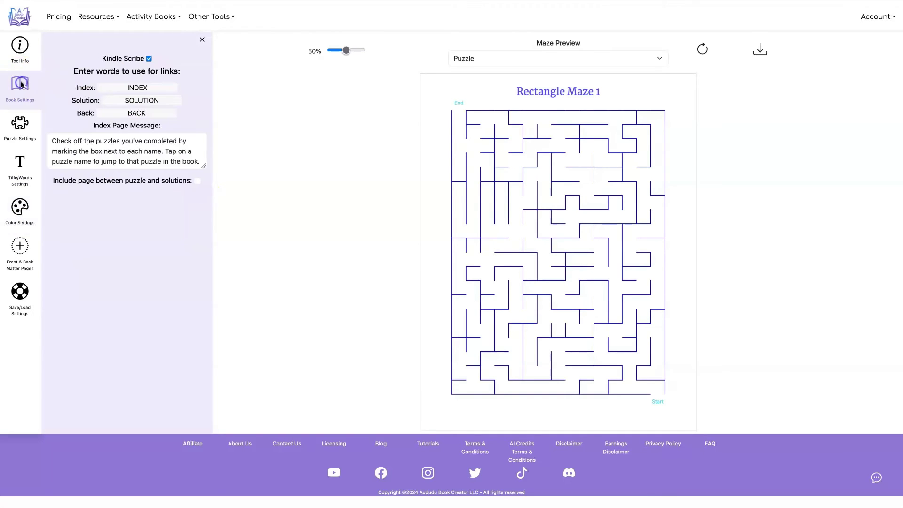
left_click(703, 48)
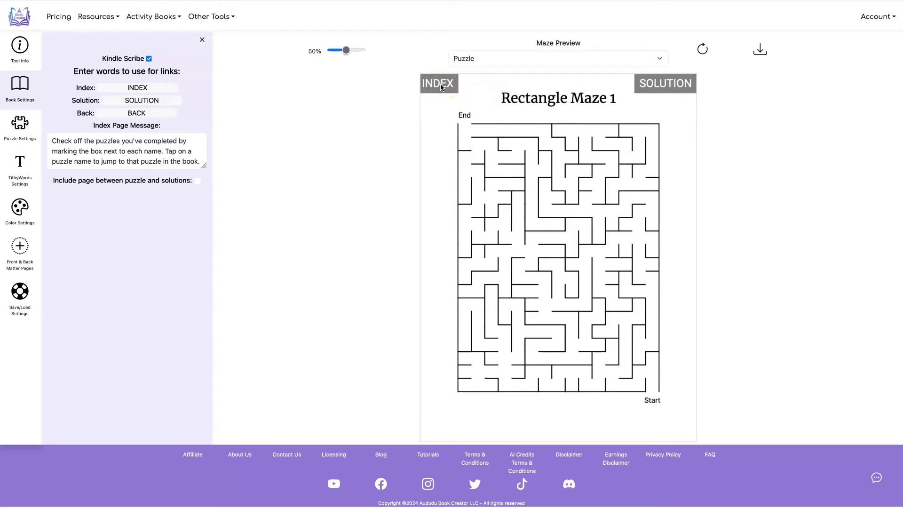
left_click(633, 60)
left_click(633, 66)
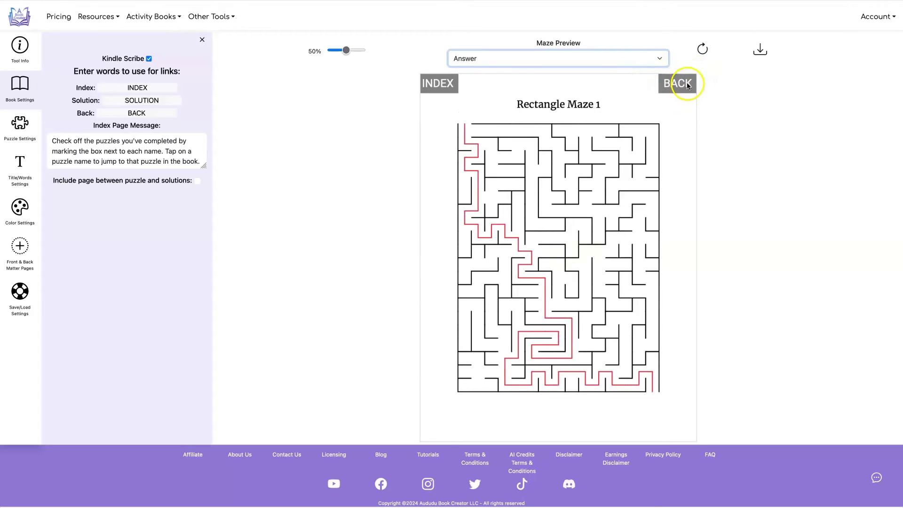
left_click(601, 53)
left_click(601, 45)
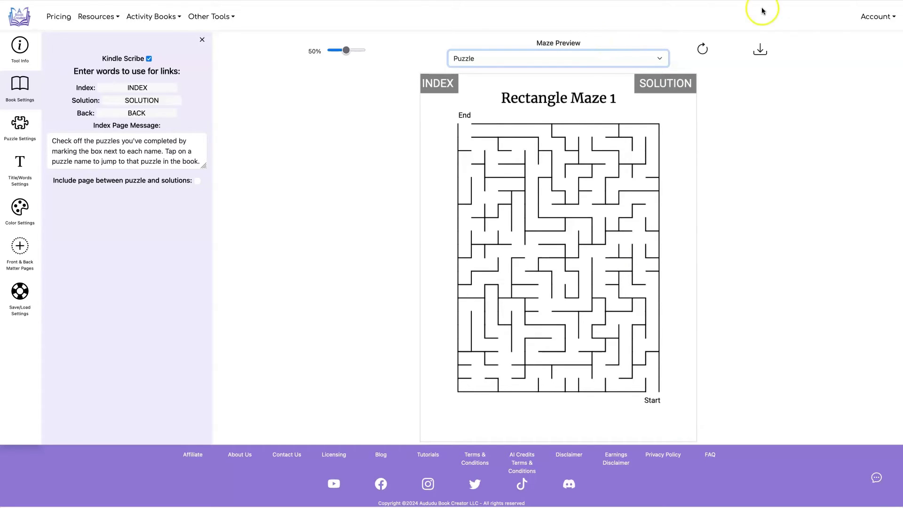
- Download the maze book PDF, test its index, Rectangle Maze 25 and solution links, and close the file
left_click(760, 49)
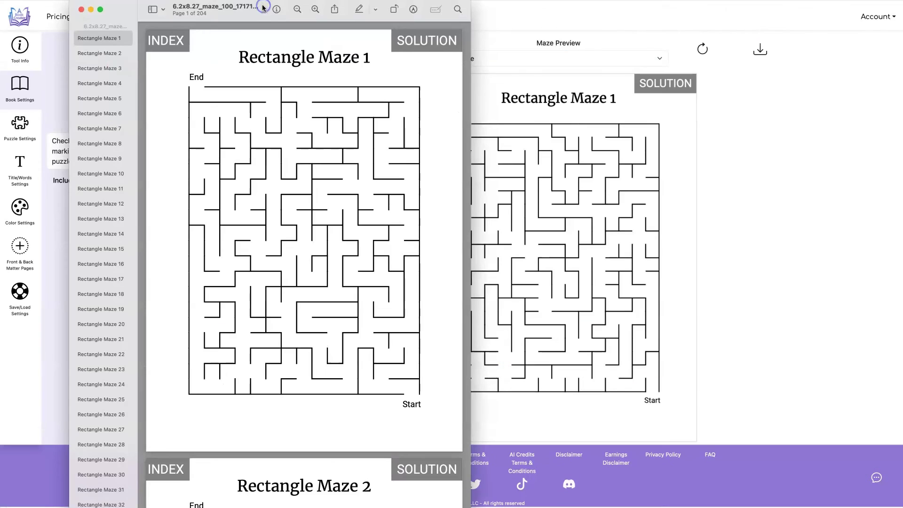
left_click(166, 42)
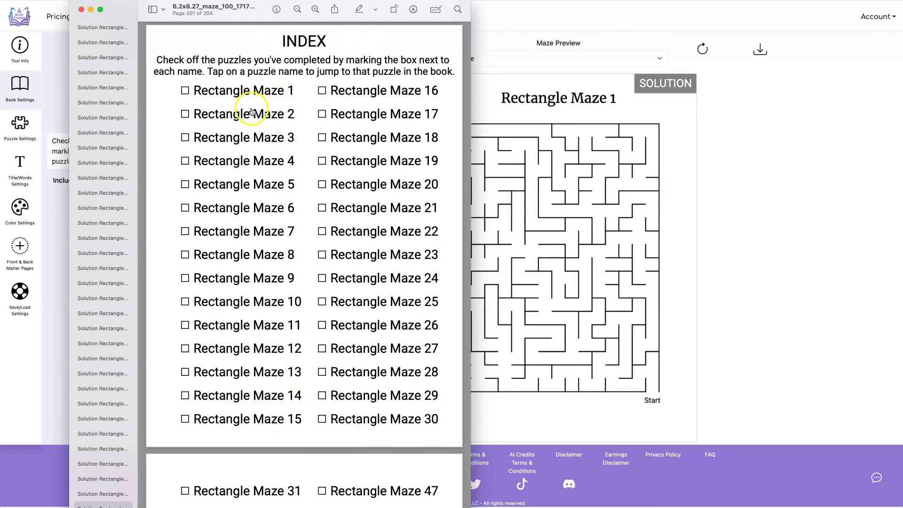
left_click(376, 301)
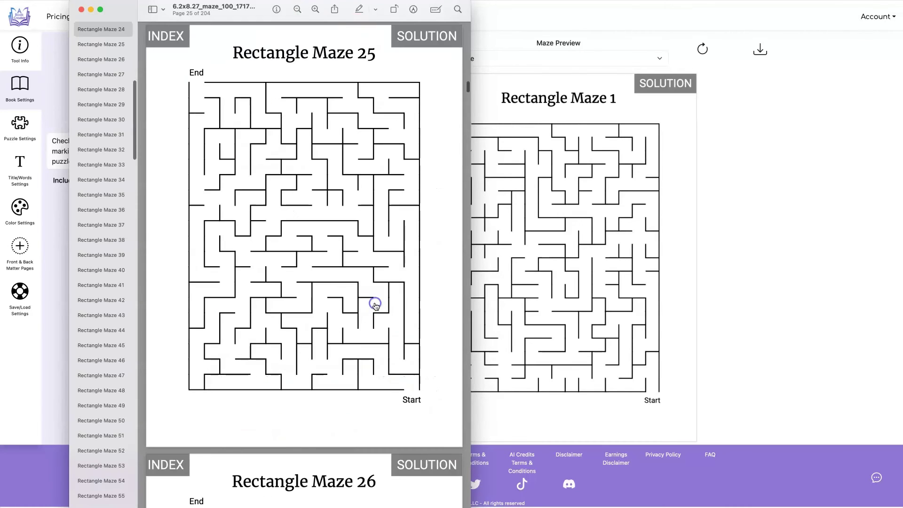
left_click(427, 35)
left_click(429, 37)
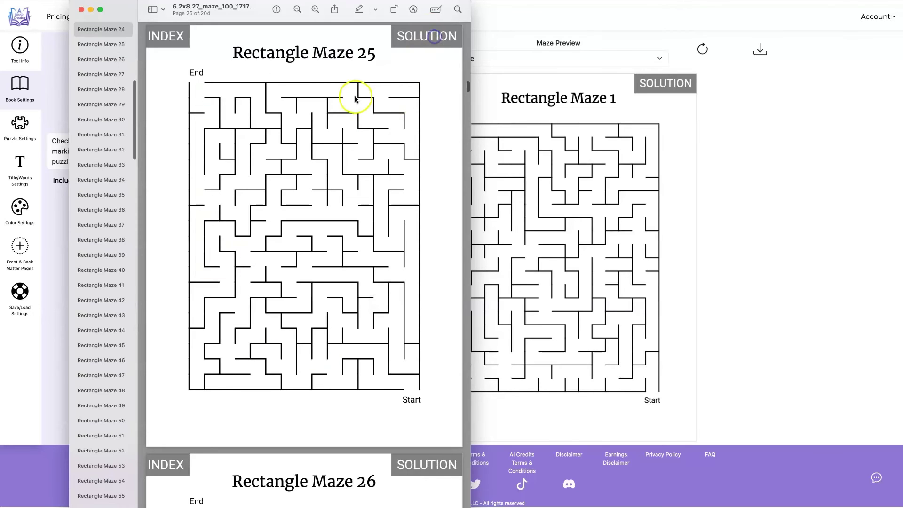
left_click(81, 10)
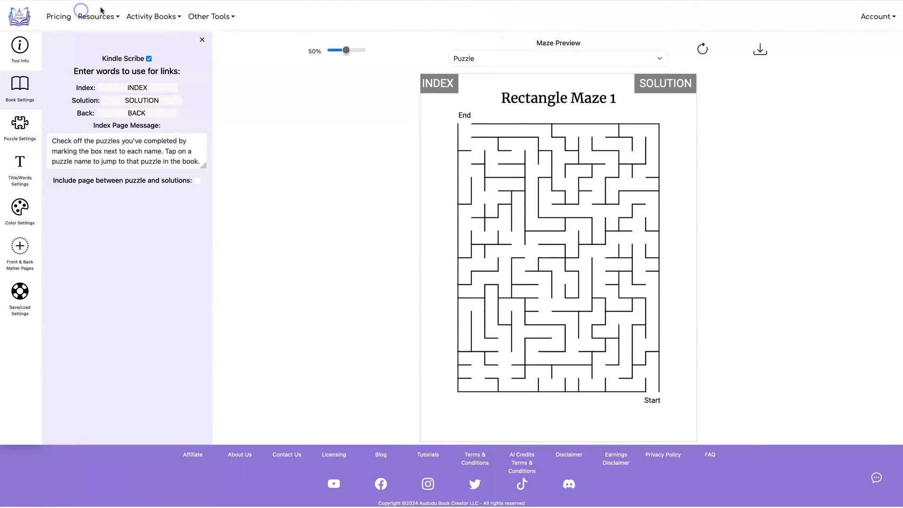
- Examine the Index, Solution and Back link words and the index page message in the book settings
left_click(152, 87)
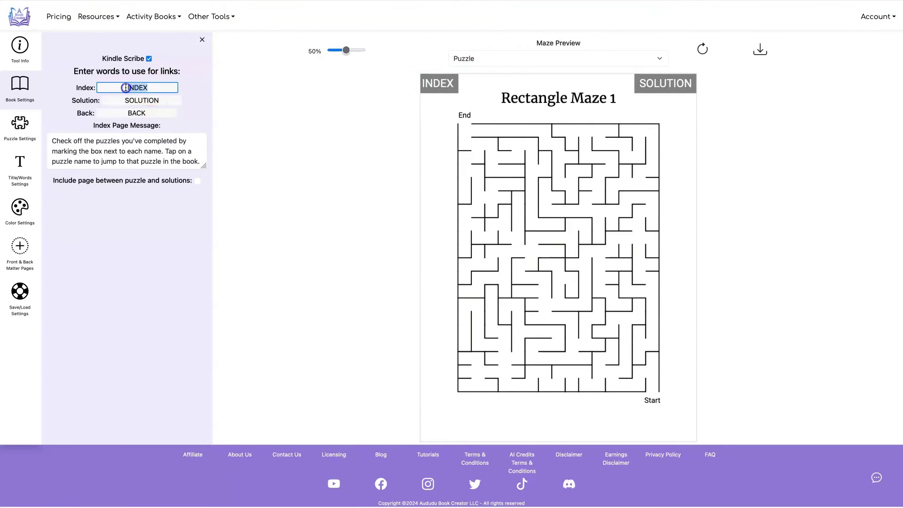
left_click(157, 101)
left_click(133, 89)
double_click(151, 87)
double_click(152, 100)
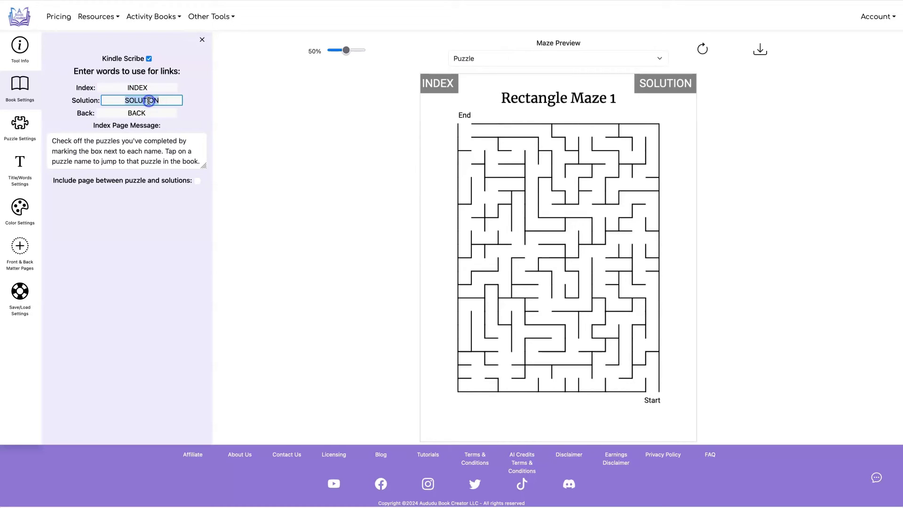
left_click(136, 114)
double_click(136, 113)
left_click(224, 97)
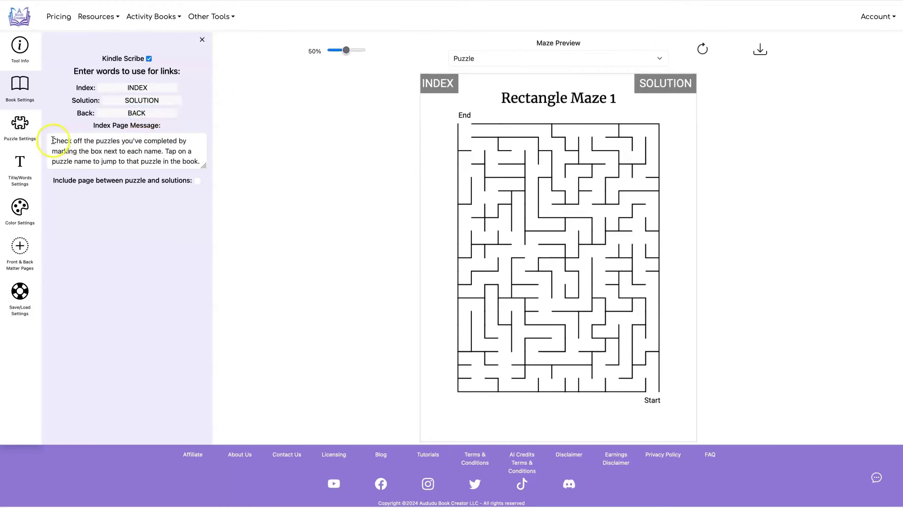
left_click_drag(51, 140, 198, 161)
left_click(252, 120)
- Change the maze shape to Diamond and refresh the preview
left_click(20, 125)
left_click(168, 136)
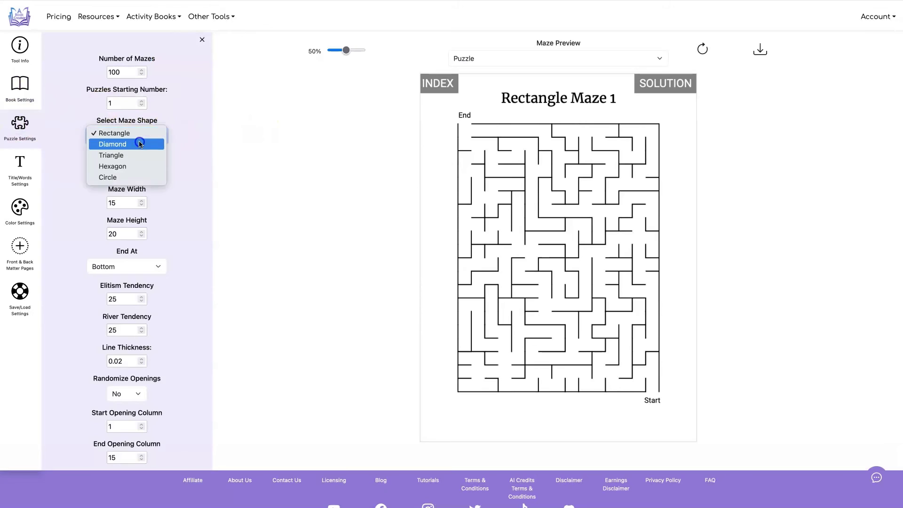
left_click(116, 143)
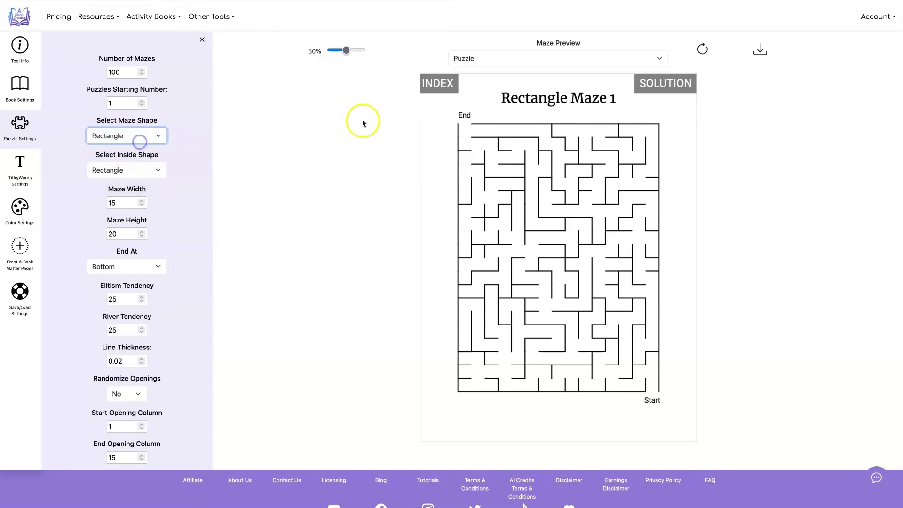
left_click(704, 47)
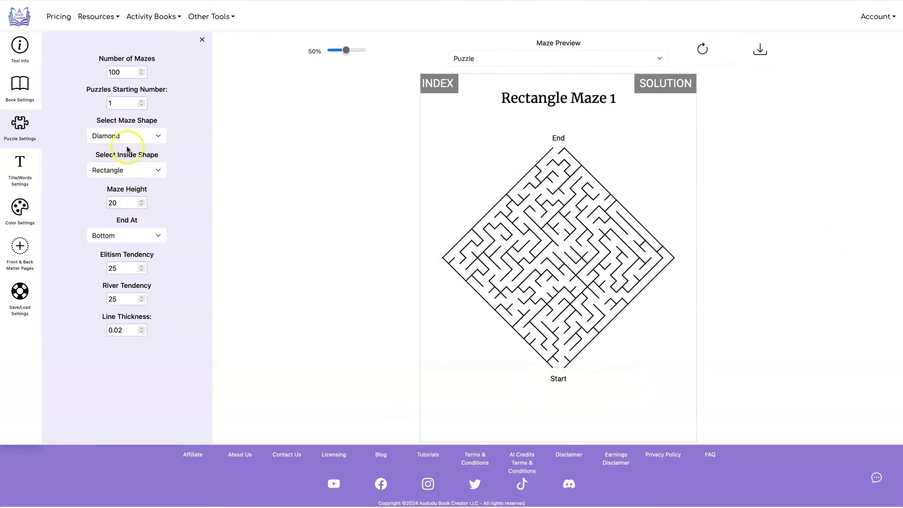
- Change the maze shape to Triangle and refresh the preview
left_click(157, 136)
left_click(153, 143)
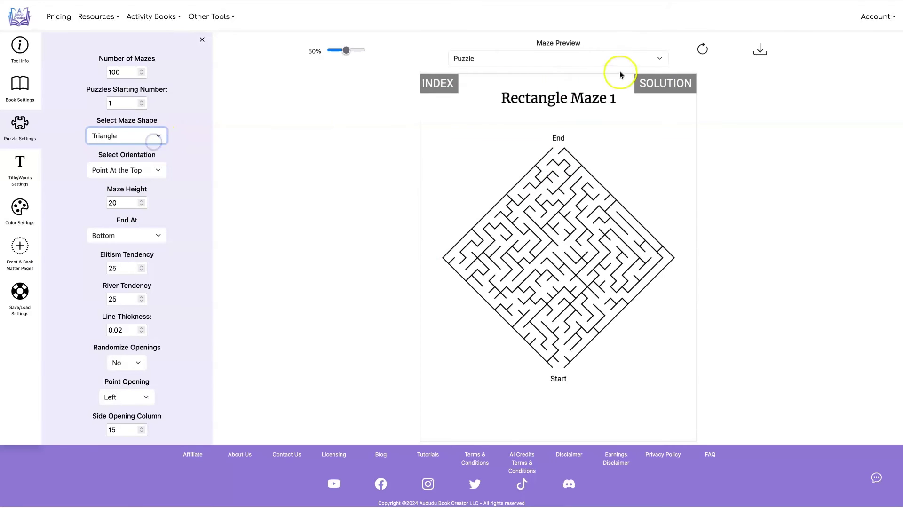
left_click(703, 49)
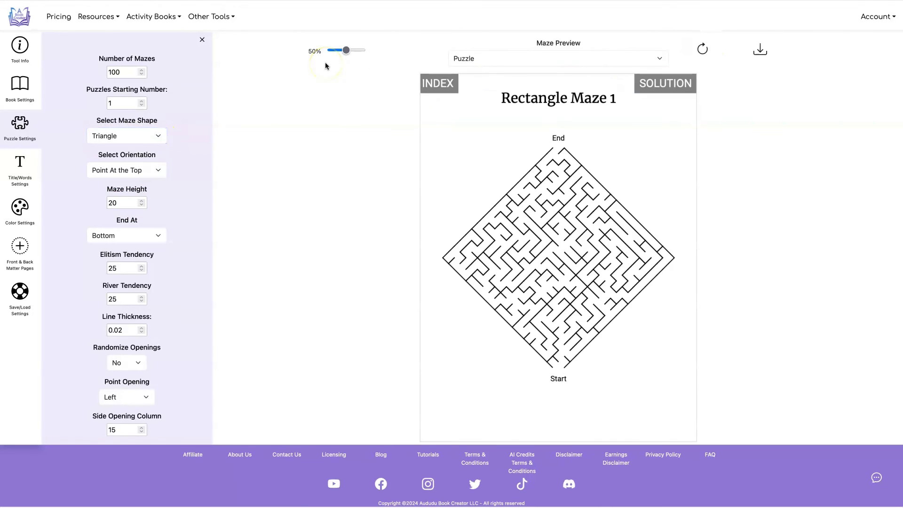
- Change the maze shape to Hexagon and refresh the preview
left_click(122, 135)
left_click(120, 143)
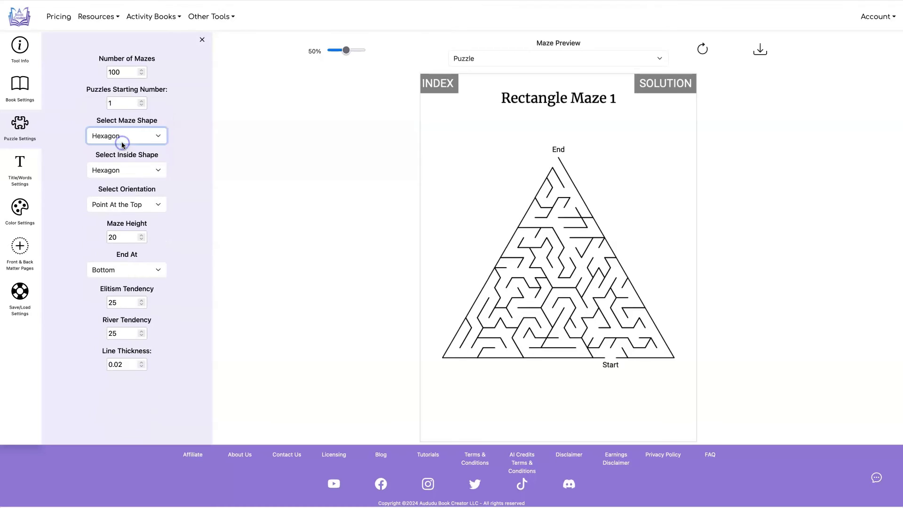
left_click(712, 56)
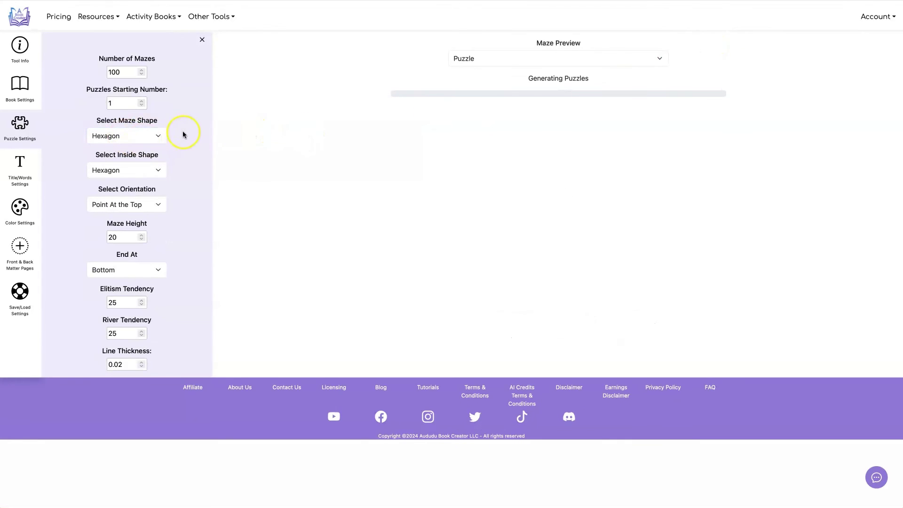
- Change the maze shape to Circle and refresh the preview
left_click(157, 136)
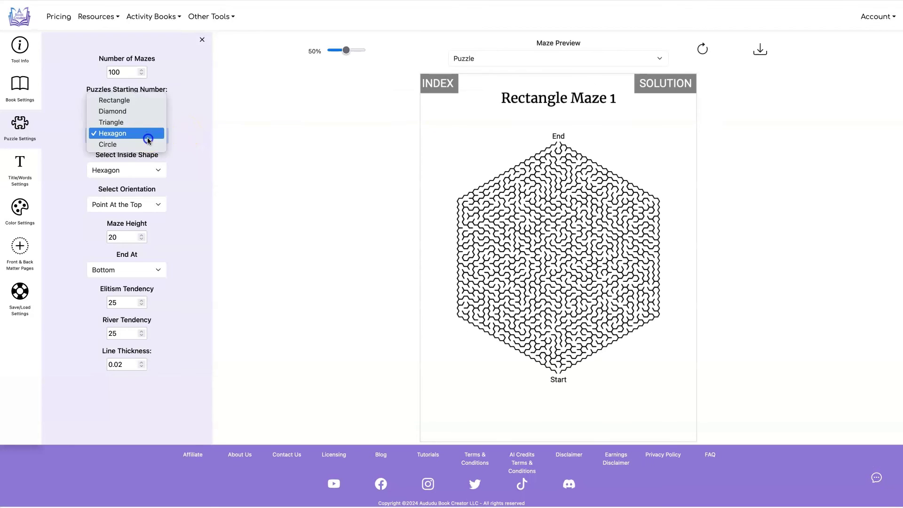
left_click(147, 143)
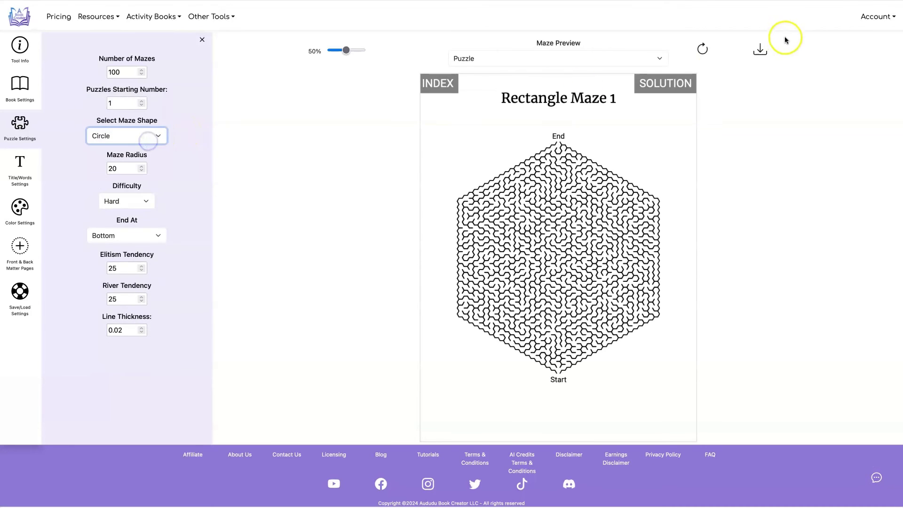
left_click(703, 49)
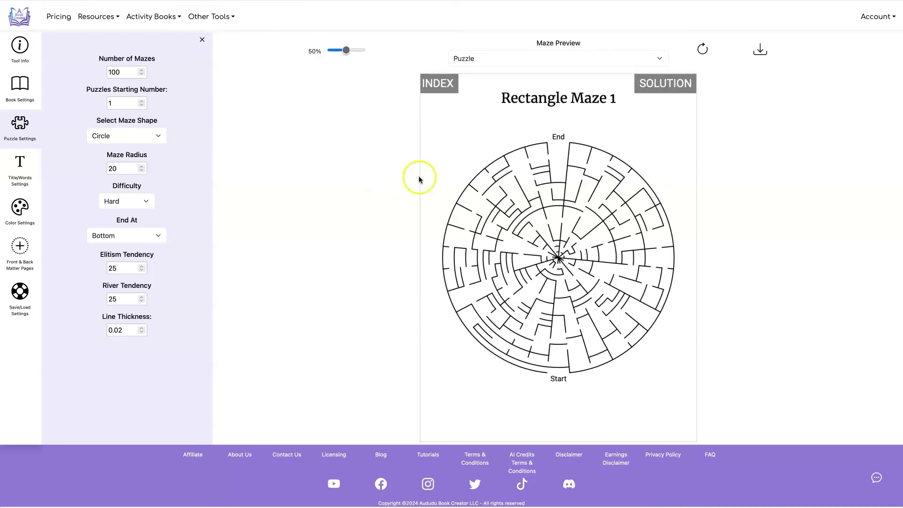
- Set the maze shape back to Diamond with Rectangle as its inside shape
left_click(158, 136)
left_click(141, 163)
left_click(141, 165)
left_click(240, 121)
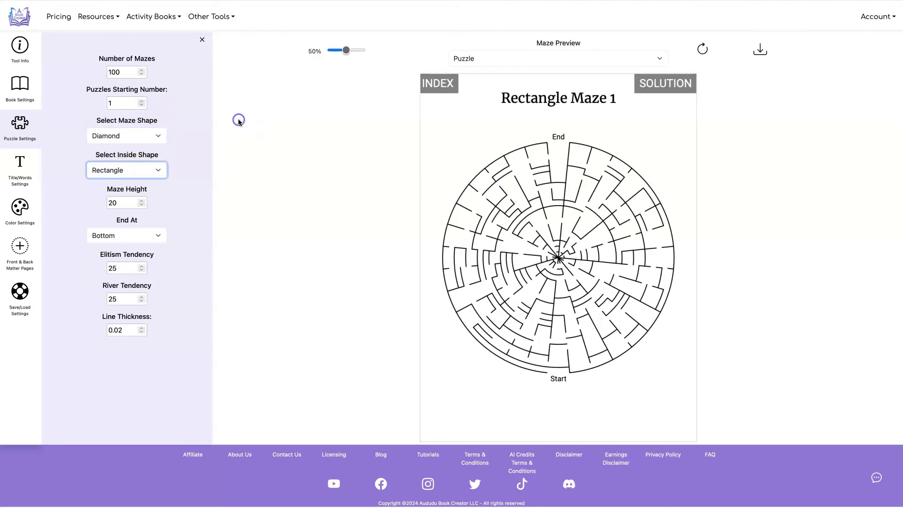
- Set the line thickness of the diamond maze to 0.04
double_click(128, 330)
left_click(101, 317)
left_click(125, 330)
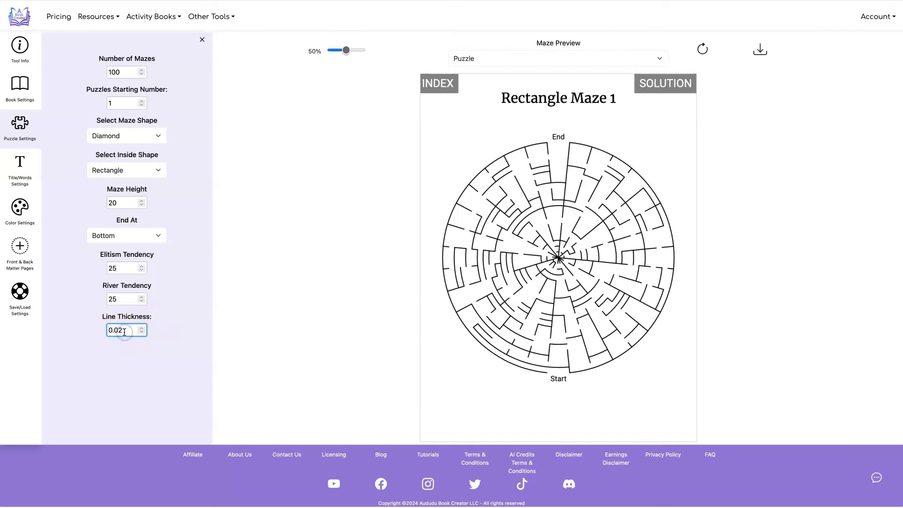
key("BackSpace")
type("4")
left_click(292, 234)
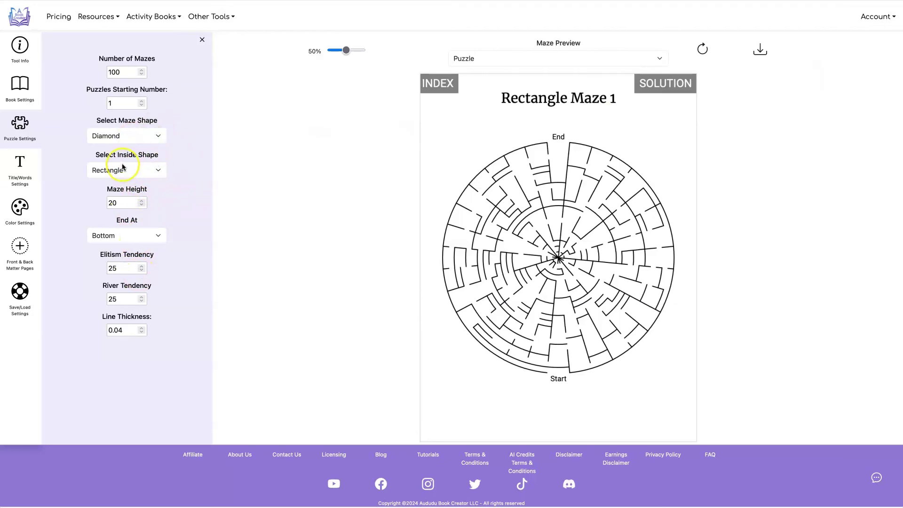
- Set the diamond maze's height to 10 and refresh the puzzle preview
left_click_drag(117, 202, 91, 202)
type("10")
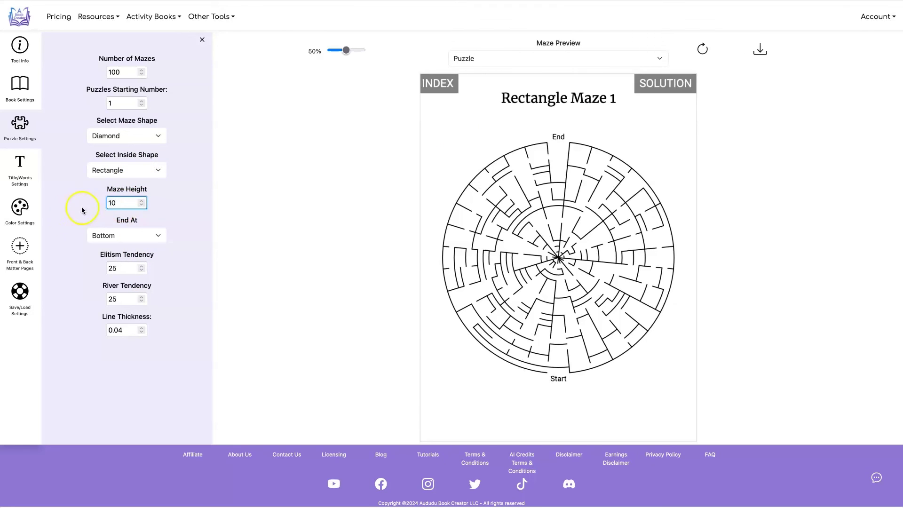
left_click(702, 48)
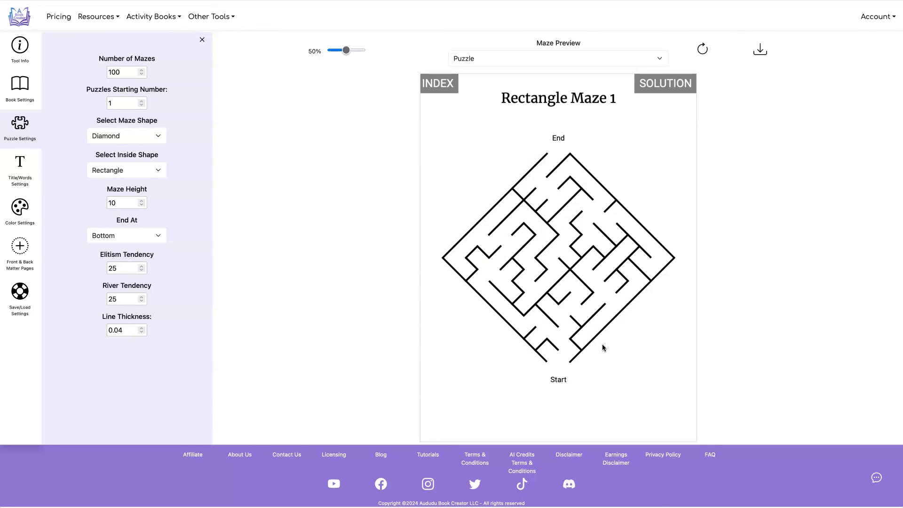
left_click(609, 338)
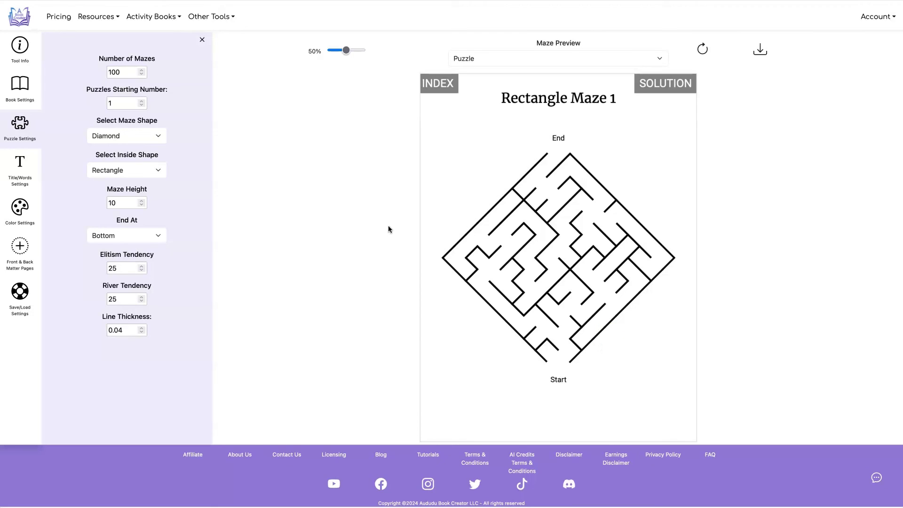